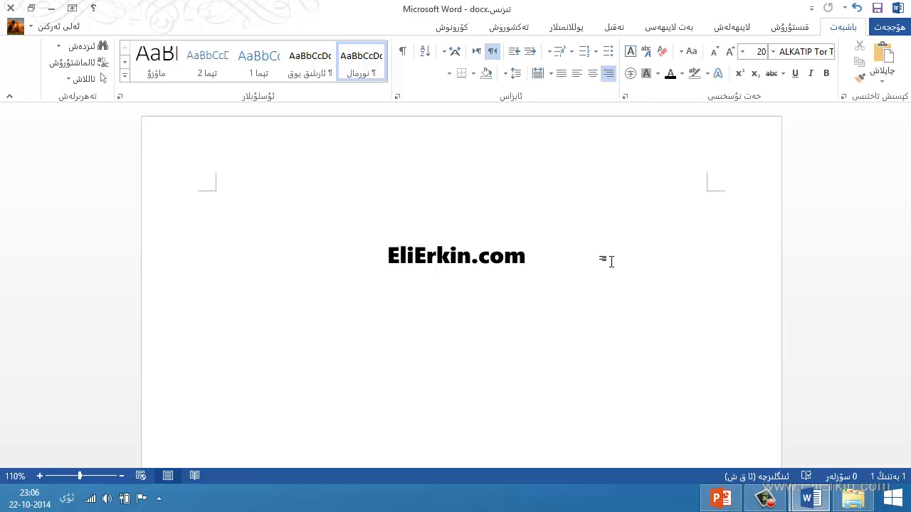
Enter the title "مۈشۈك" on the first line of the document and start a new line below it.
{"action": "type", "text": "مۇ"}
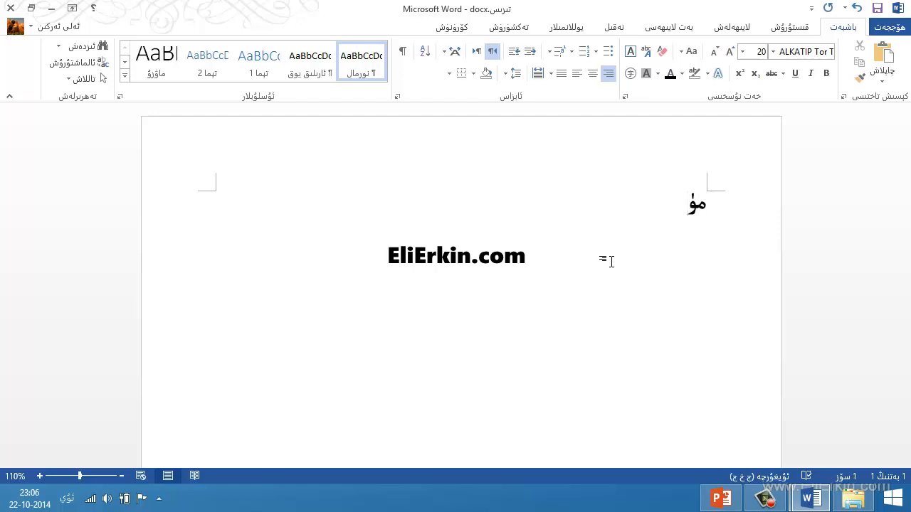
{"action": "type", "text": "شۇك"}
{"action": "key", "text": "Return"}
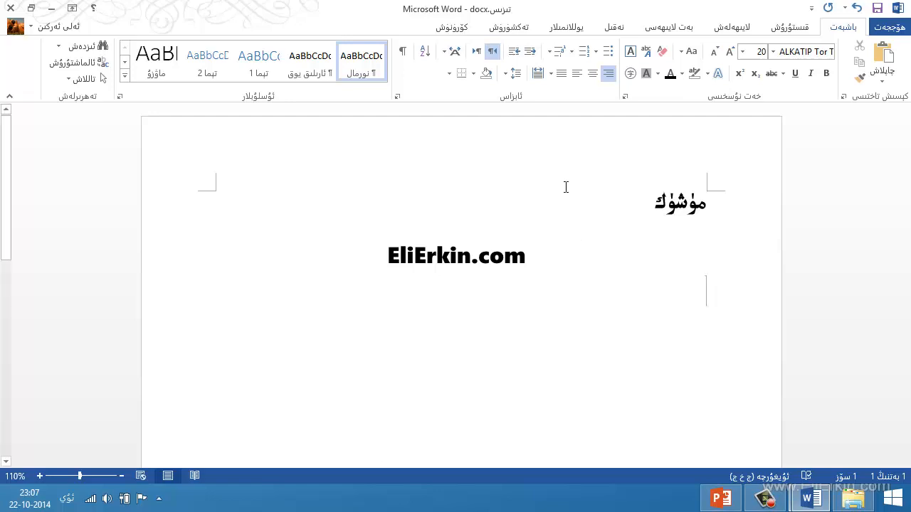
Make the line below the title a bulleted list item, trying numbering before returning to bullets.
{"action": "left_click", "coordinate": [607, 52]}
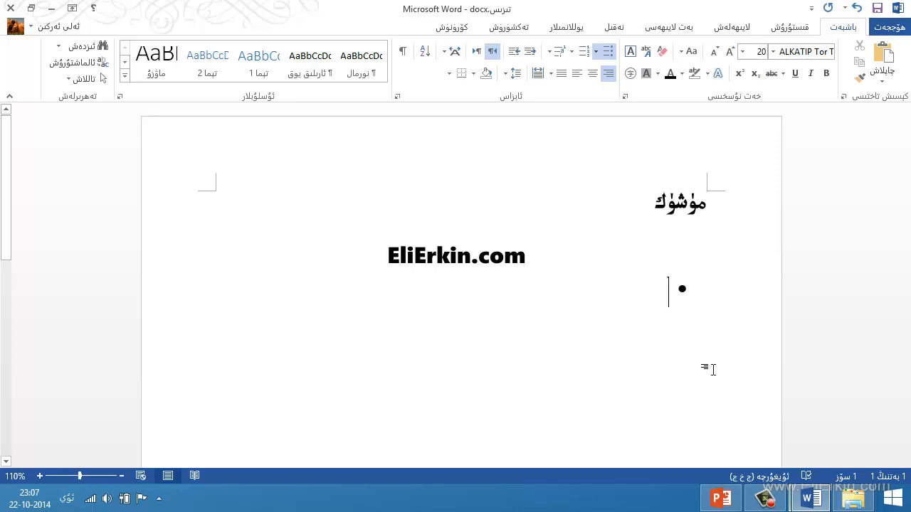
{"action": "left_click", "coordinate": [584, 52]}
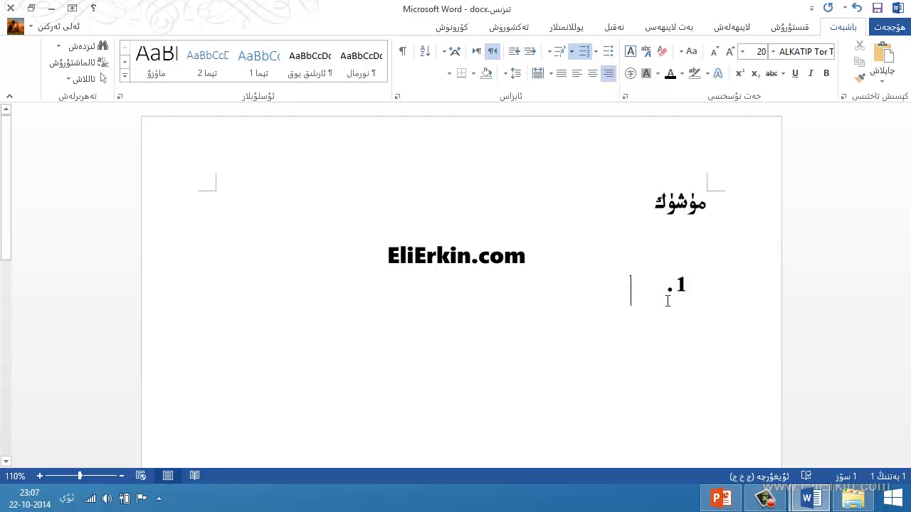
{"action": "left_click", "coordinate": [607, 57]}
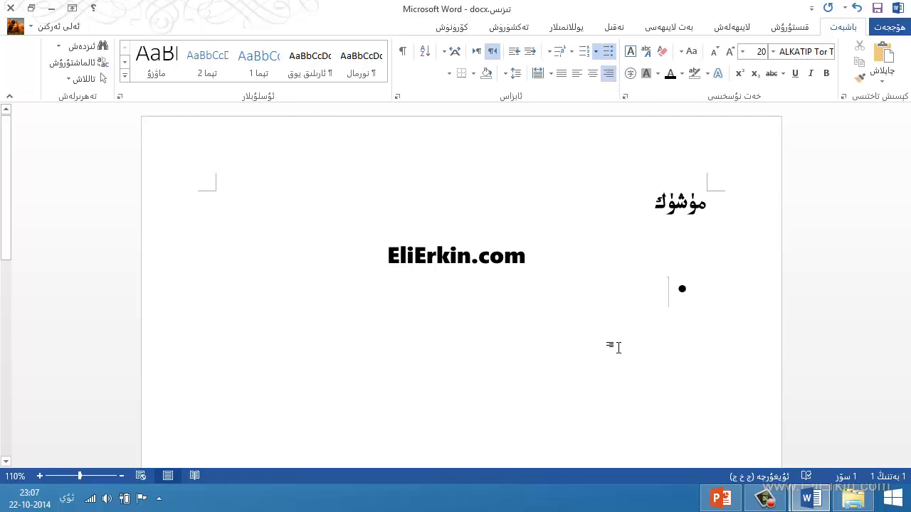
Enter the first two bullet items, "مۈشۈك ھەققىدە" and "مۈشۈكنىڭ ياشاش ئادىتى".
{"action": "type", "text": "مۇشۇ"}
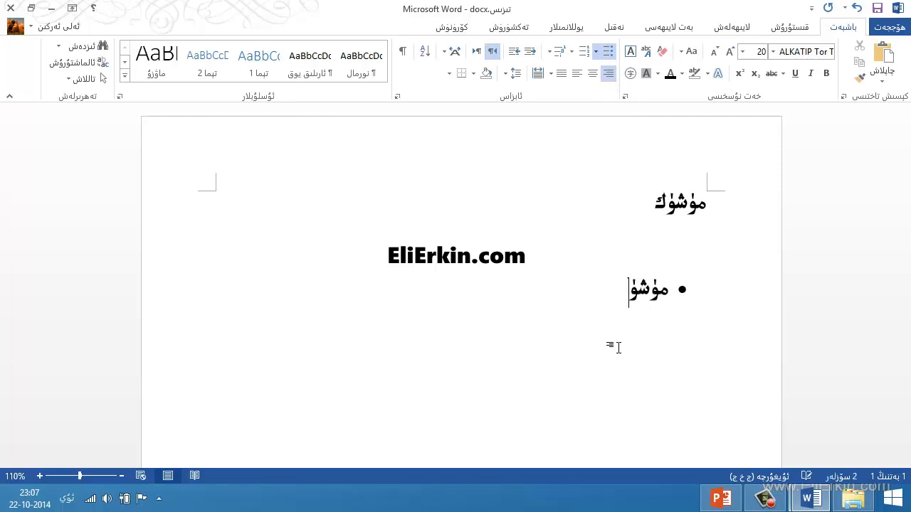
{"action": "type", "text": "ك ھەققىدە"}
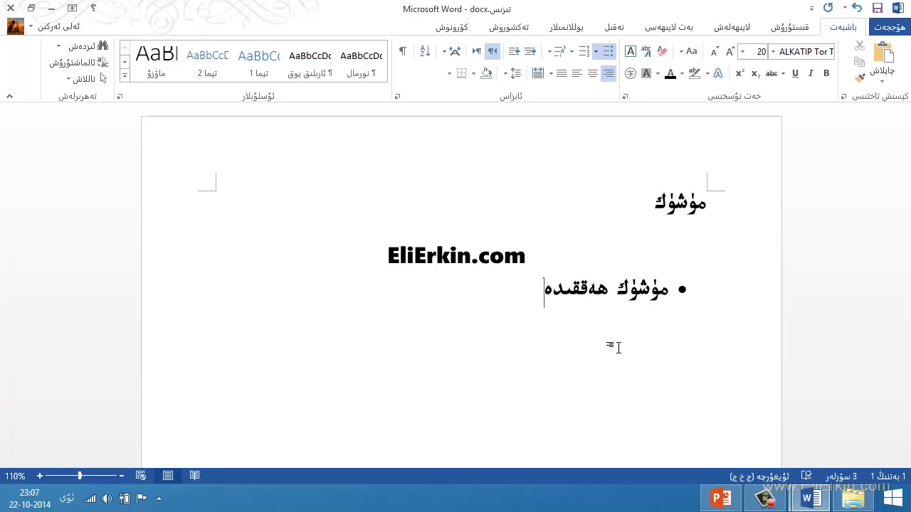
{"action": "key", "text": "Return"}
{"action": "type", "text": "مۇشۇ"}
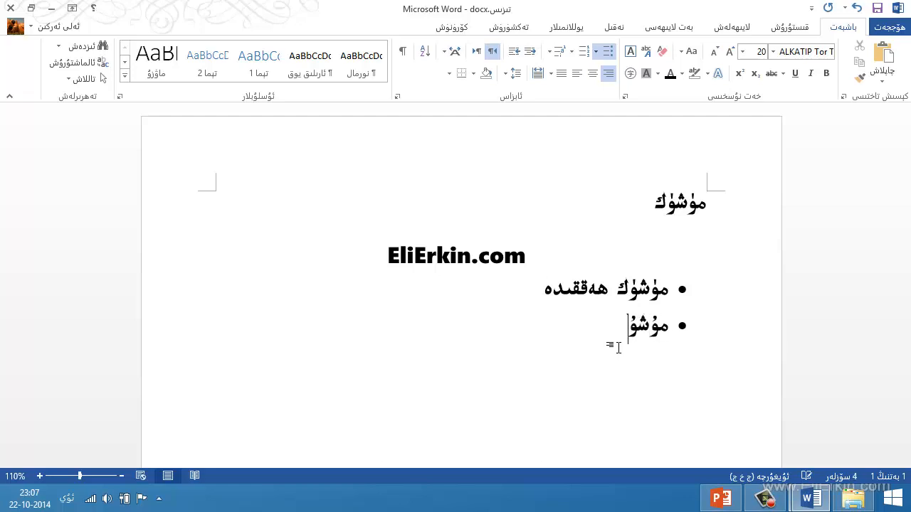
{"action": "key", "text": "BackSpace"}
{"action": "key", "text": "BackSpace"}
{"action": "key", "text": "BackSpace"}
{"action": "type", "text": "ۈشۈكنىڭ ياشاش ئ"}
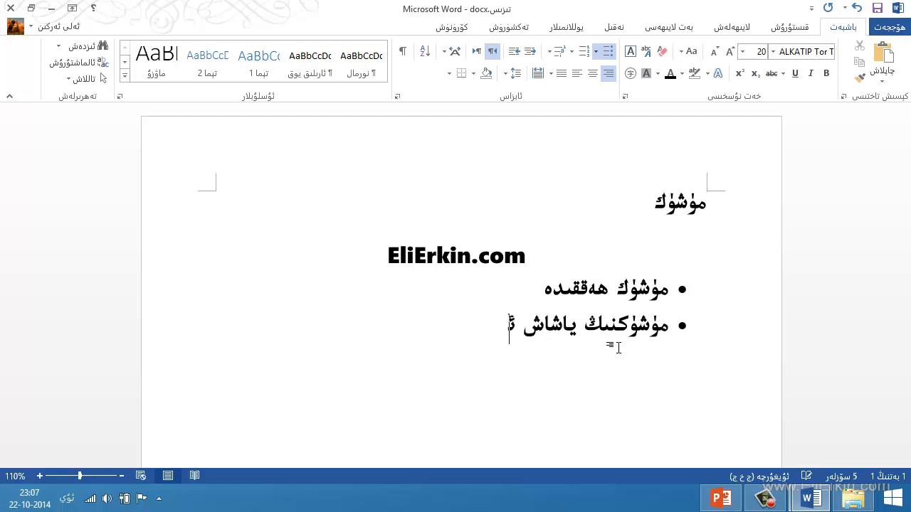
{"action": "type", "text": "ادىتى"}
Add the third and fourth bullet items, "مۈشۈكنىڭ تۈرلىرى" and "مۈشۈكنىڭ پايدىلىق تەرەپلىرى".
{"action": "key", "text": "Return"}
{"action": "type", "text": "مۈ"}
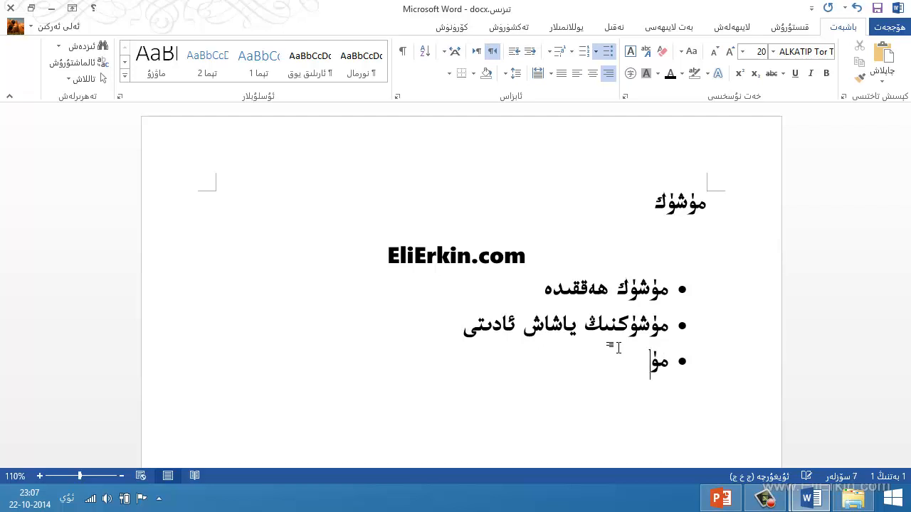
{"action": "type", "text": "شۆكنڭ تۆرلىرى"}
{"action": "key", "text": "Return"}
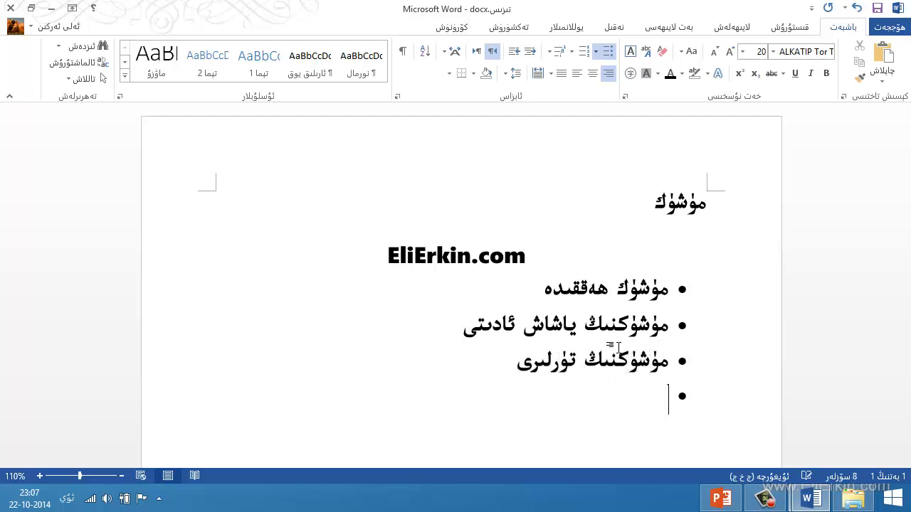
{"action": "type", "text": "مۆشۆك"}
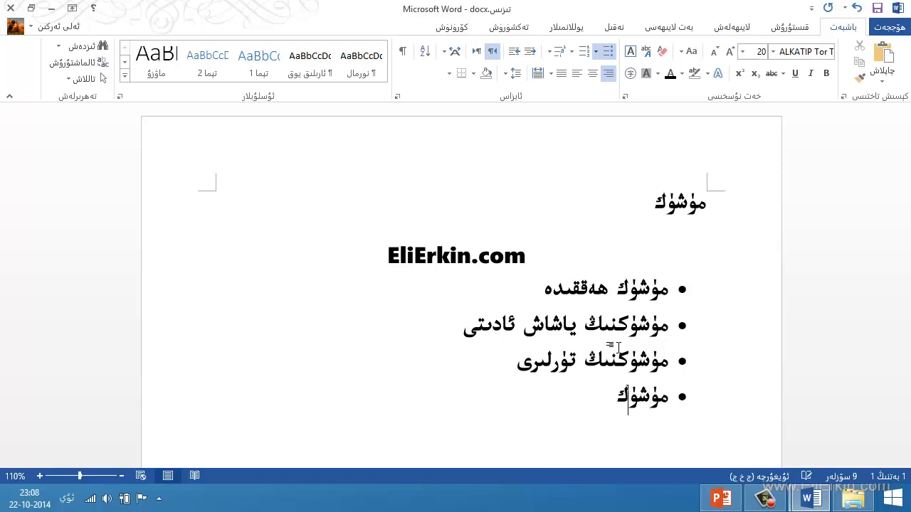
{"action": "type", "text": "نڭ پايدىلىق"}
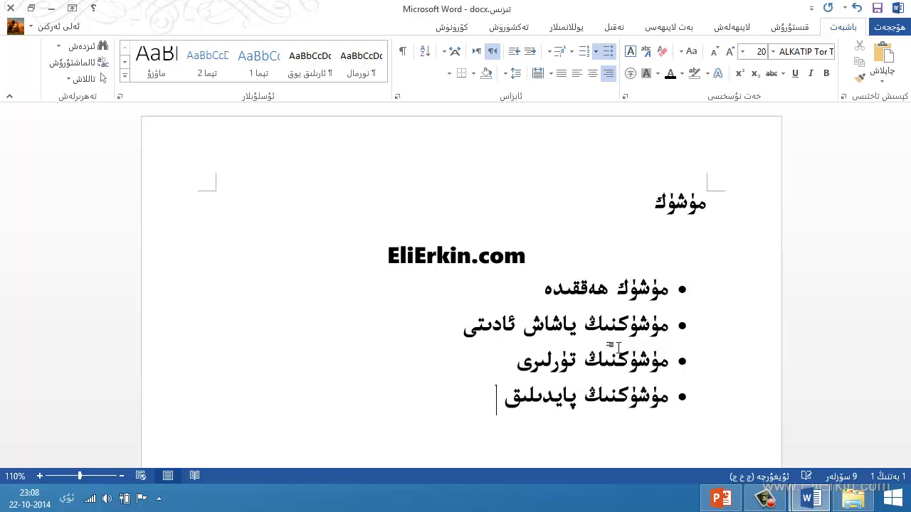
{"action": "type", "text": " تەرەپلىر"}
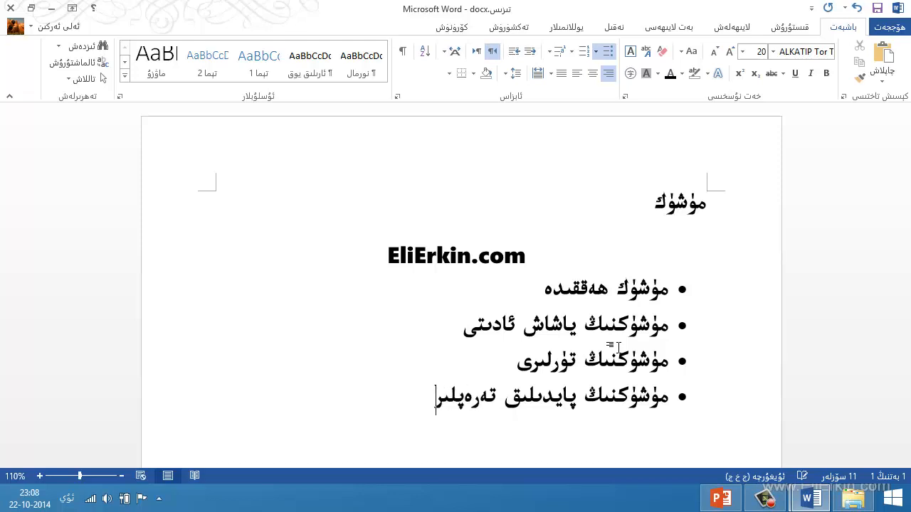
{"action": "type", "text": "ى"}
Add the last two bullet items, "مۈشۈكنىڭ زىيىتى" and "خۇلاسە".
{"action": "key", "text": "Return"}
{"action": "type", "text": "مۆشۆكن"}
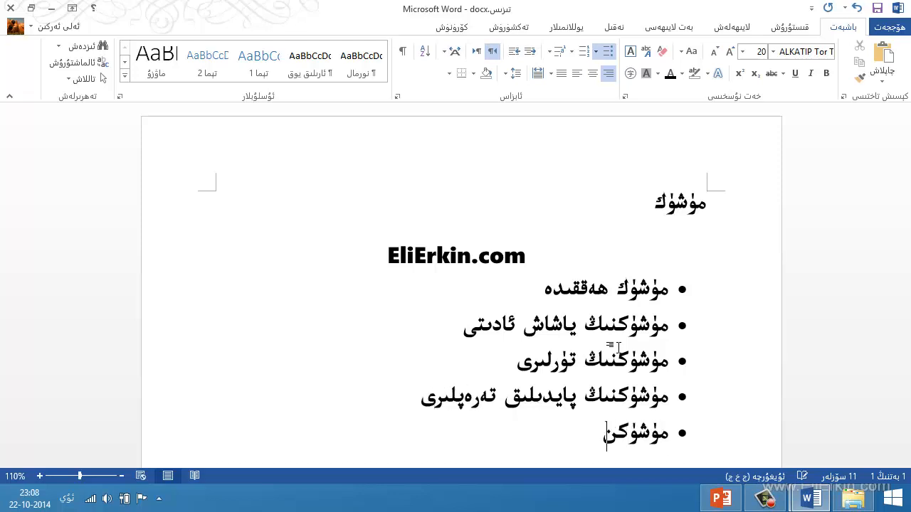
{"action": "type", "text": "ىڭ زىيتى"}
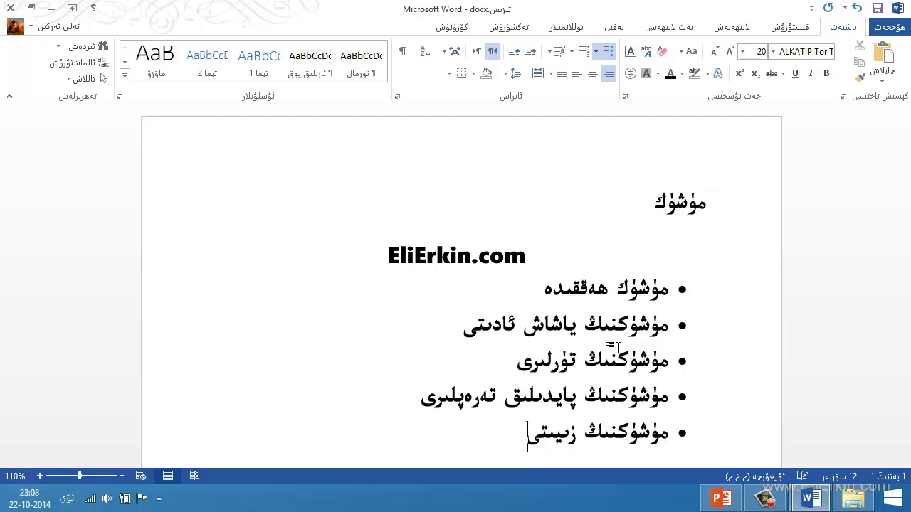
{"action": "key", "text": "Return"}
{"action": "type", "text": "خۇلاس"}
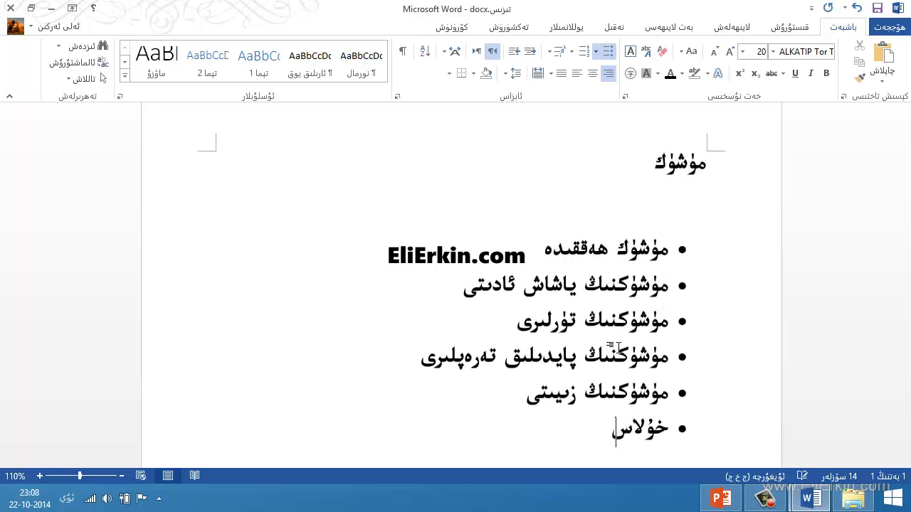
{"action": "type", "text": "ە"}
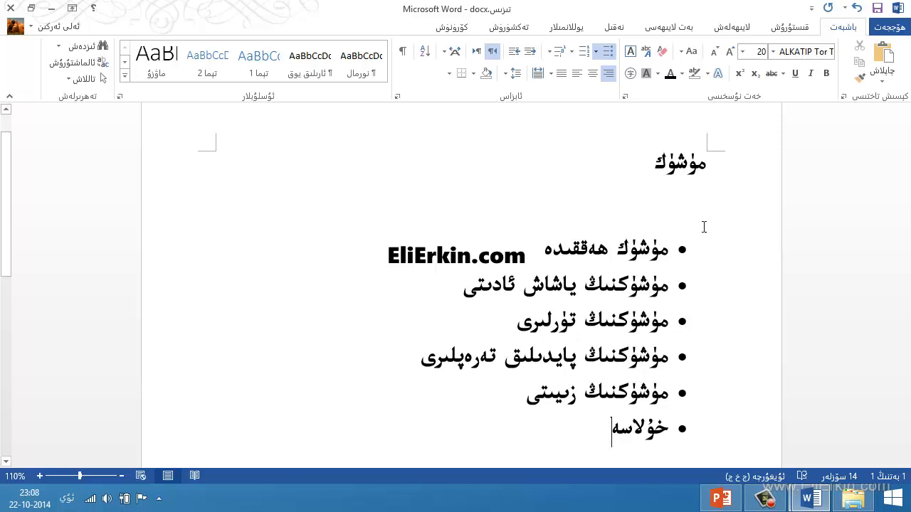
Centre the title "مۈشۈك" on the page.
{"action": "left_click", "coordinate": [656, 173]}
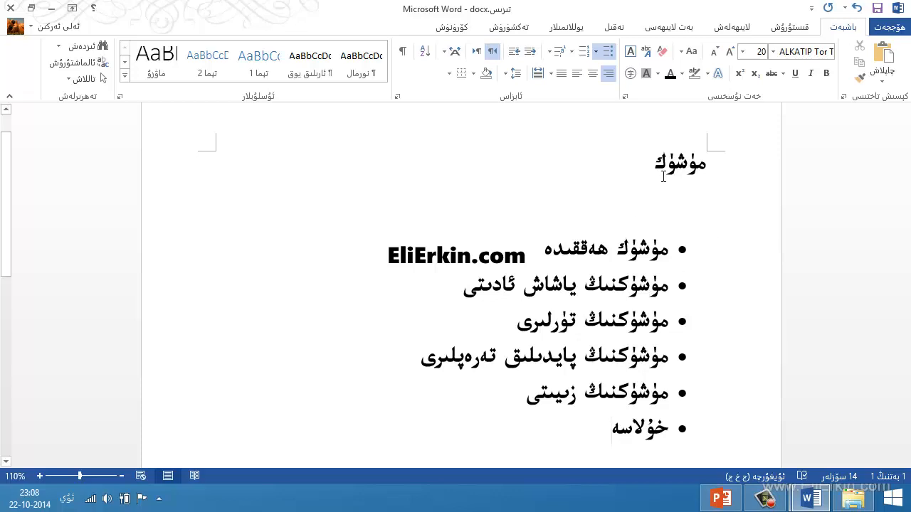
{"action": "left_click", "coordinate": [592, 73]}
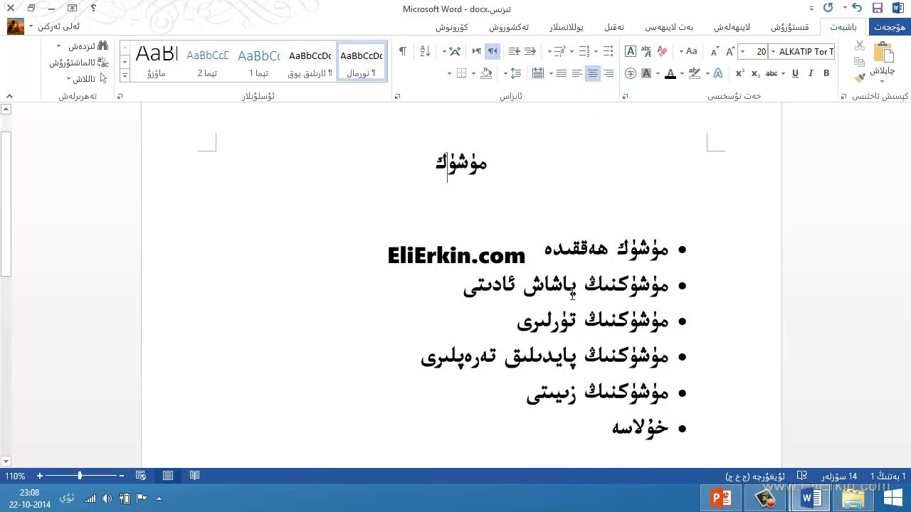
Insert a blank line without a bullet after the first list item "مۈشۈك ھەققىدە".
{"action": "left_click", "coordinate": [525, 260]}
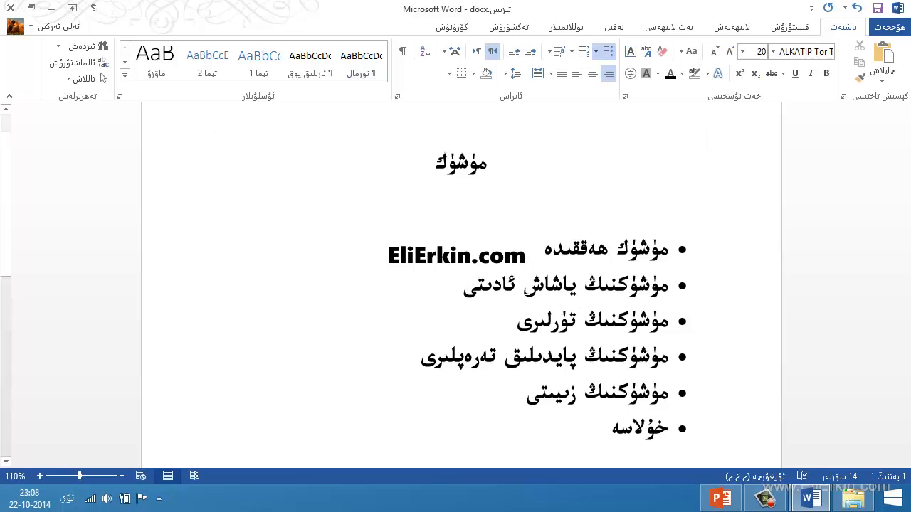
{"action": "key", "text": "Return"}
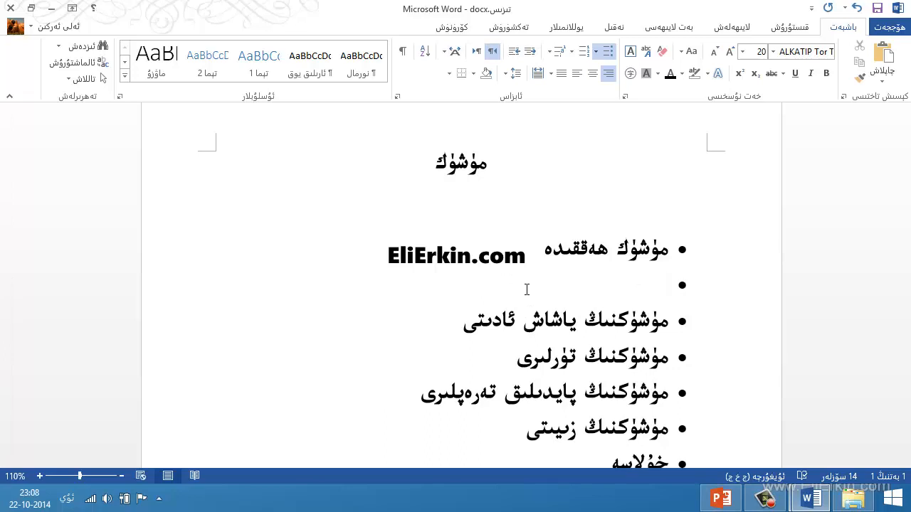
{"action": "key", "text": "Return"}
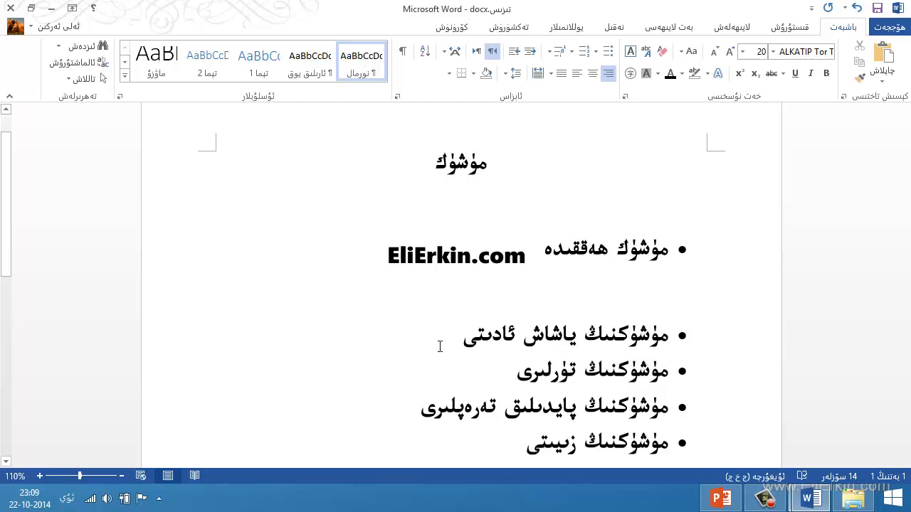
Insert an empty bullet item directly below "مۈشۈكنىڭ تۈرلىرى".
{"action": "scroll", "coordinate": [433, 346], "scroll_direction": "down", "scroll_amount": 3}
{"action": "scroll", "coordinate": [443, 341], "scroll_direction": "up", "scroll_amount": 2}
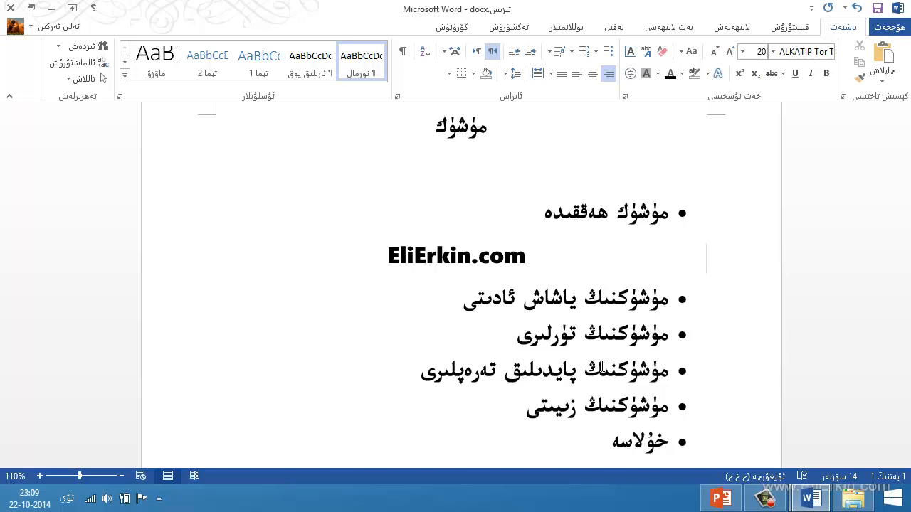
{"action": "left_click", "coordinate": [482, 344]}
{"action": "key", "text": "Return"}
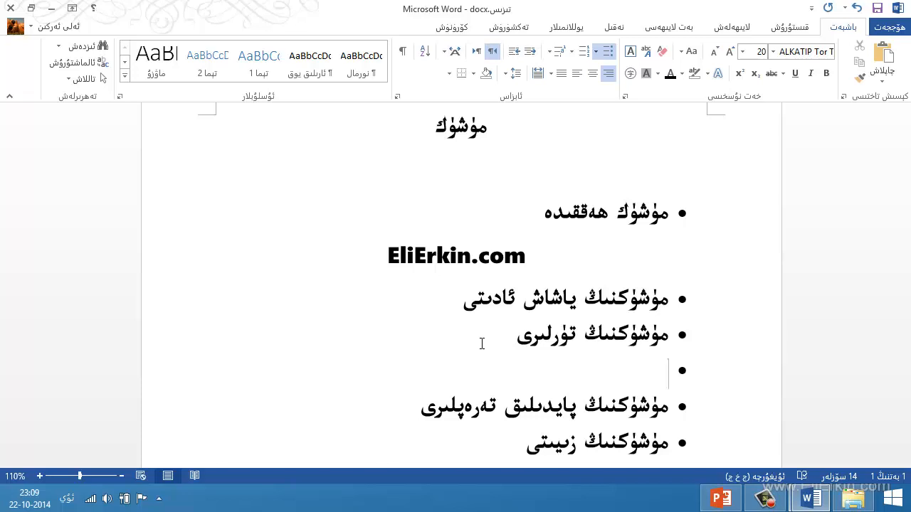
Demote the empty bullet item by one list level and promote it back, twice.
{"action": "key", "text": "Tab"}
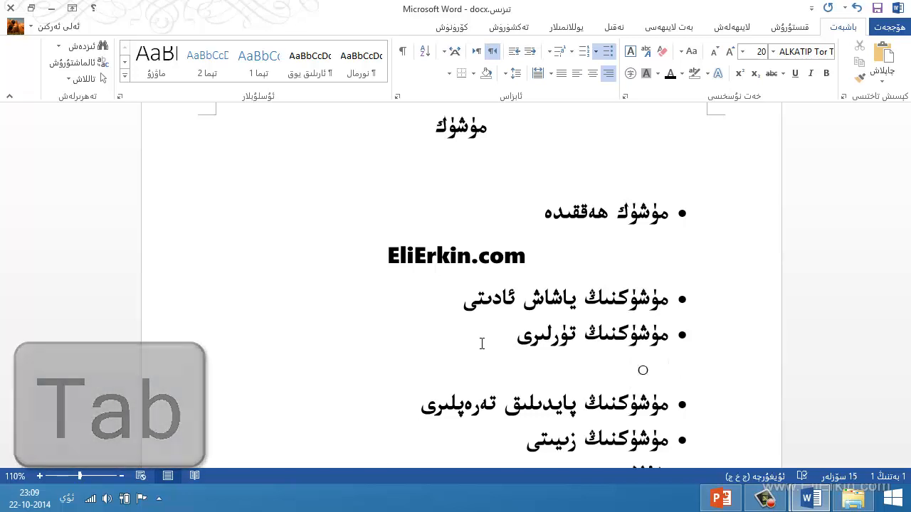
{"action": "key", "text": "shift+Tab"}
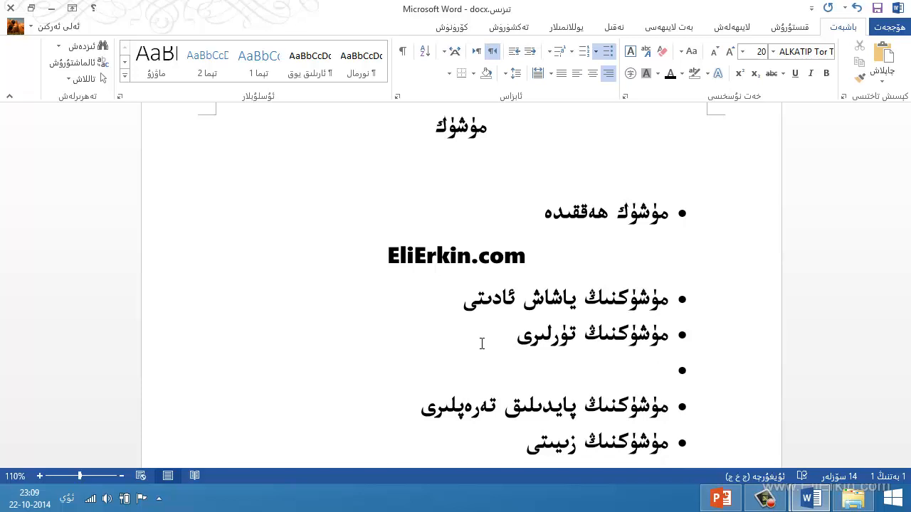
{"action": "left_click", "coordinate": [515, 54]}
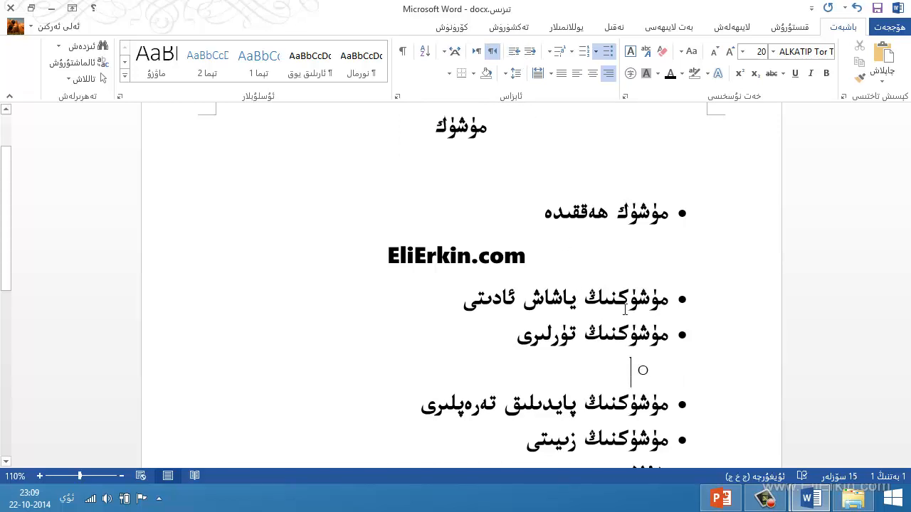
{"action": "left_click", "coordinate": [532, 54]}
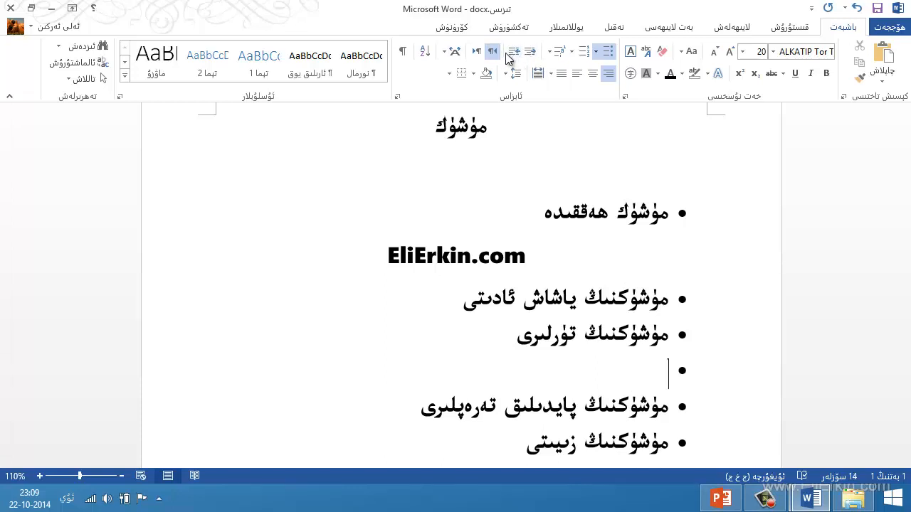
Demote the empty bullet to the second list level and enter the sub-items "تالا مۈشۈكى" and "ئۆي مۈشۈكى".
{"action": "left_click", "coordinate": [515, 52]}
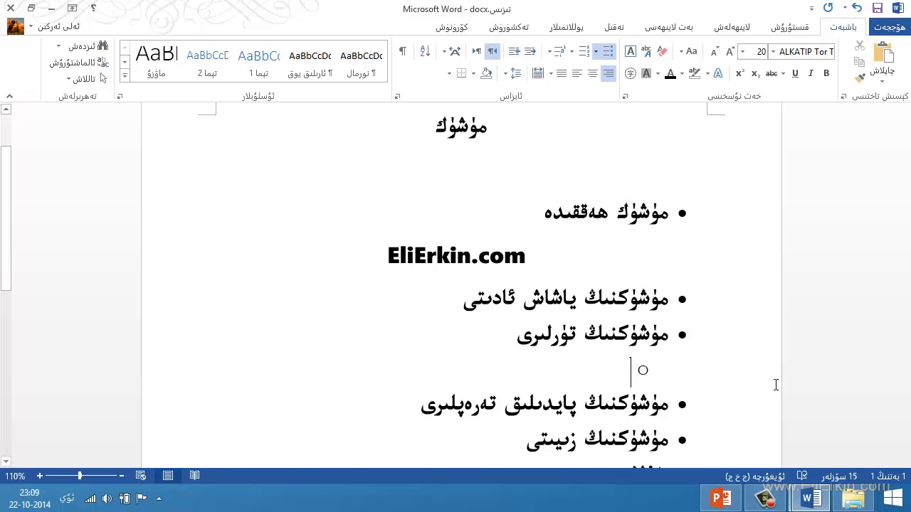
{"action": "type", "text": "تالا مۈشۈكى"}
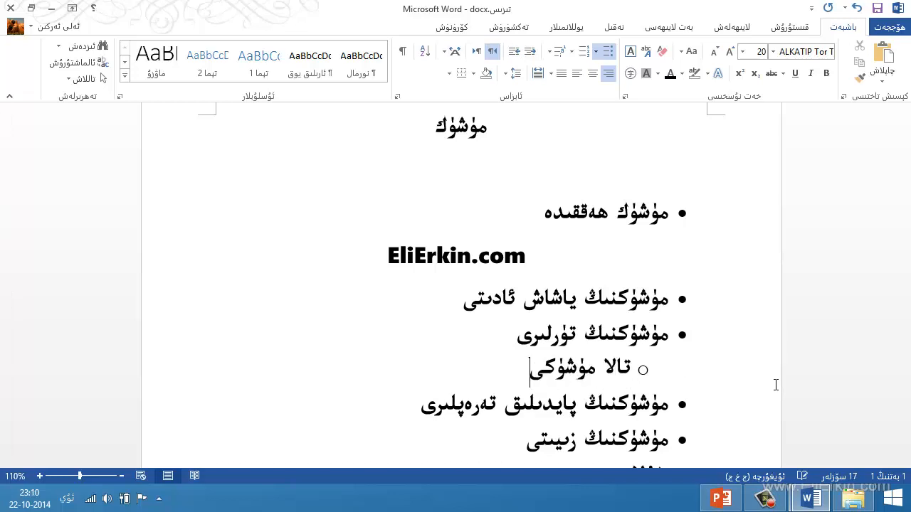
{"action": "key", "text": "Return"}
{"action": "type", "text": "ئۆ"}
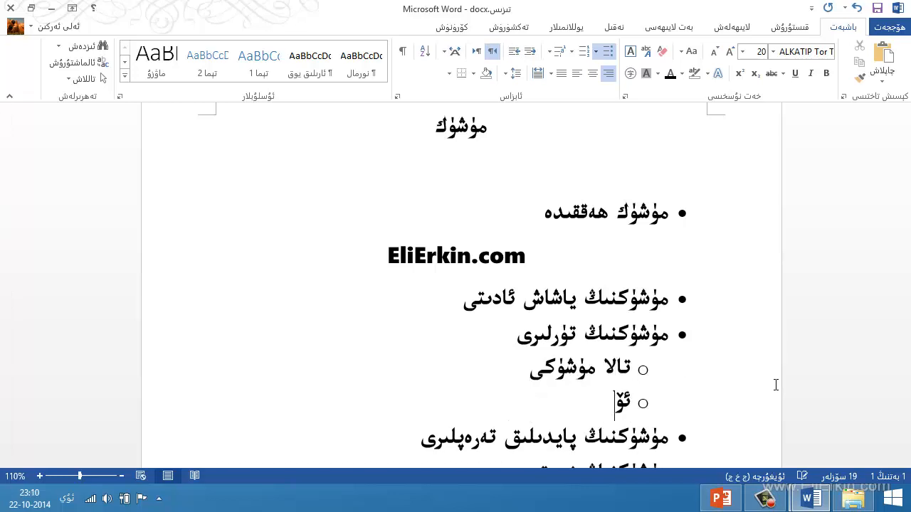
{"action": "type", "text": "ي مۈشۈكى"}
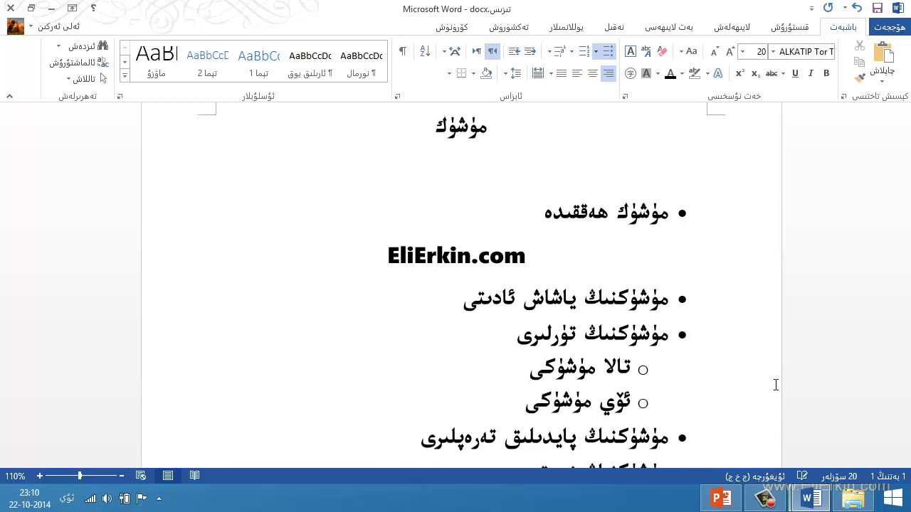
{"action": "scroll", "coordinate": [776, 385], "scroll_direction": "down", "scroll_amount": 3}
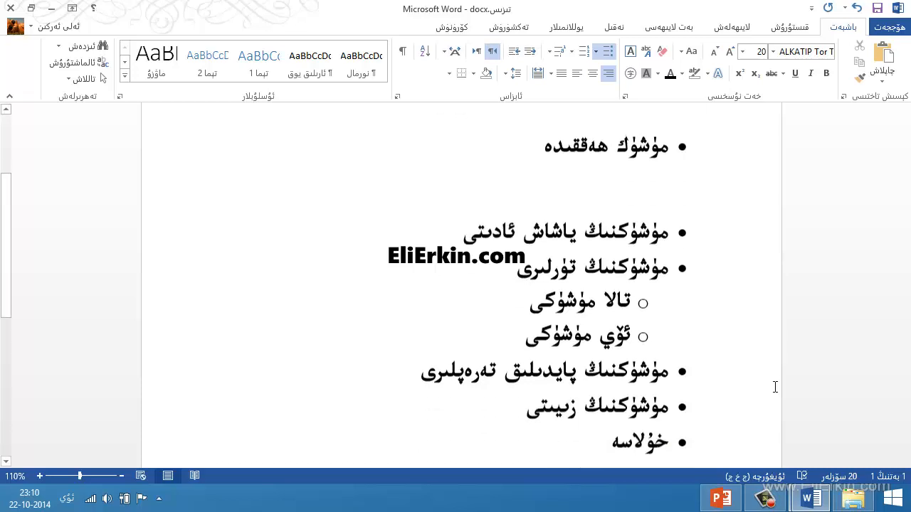
{"action": "scroll", "coordinate": [738, 373], "scroll_direction": "up", "scroll_amount": 2}
{"action": "scroll", "coordinate": [659, 319], "scroll_direction": "down", "scroll_amount": 4}
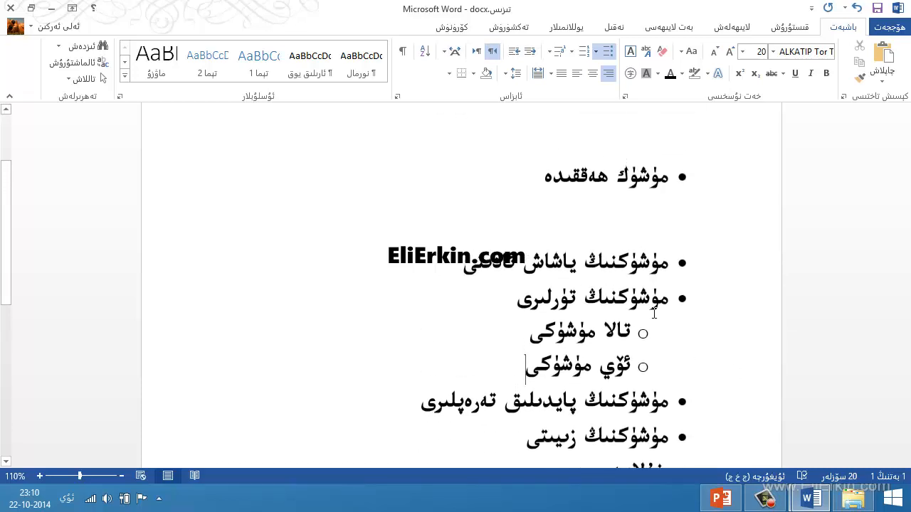
{"action": "scroll", "coordinate": [611, 299], "scroll_direction": "up", "scroll_amount": 4}
{"action": "scroll", "coordinate": [590, 271], "scroll_direction": "up", "scroll_amount": 1}
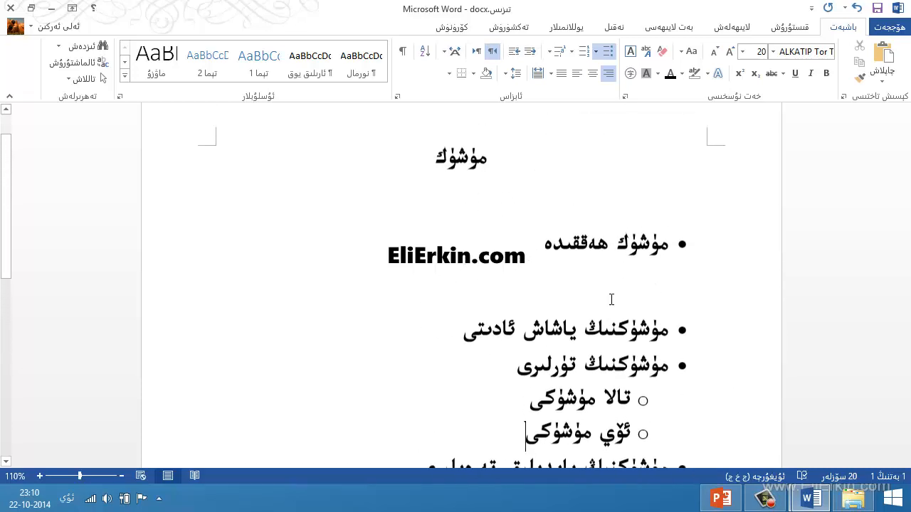
{"action": "scroll", "coordinate": [580, 239], "scroll_direction": "down", "scroll_amount": 3}
{"action": "scroll", "coordinate": [578, 294], "scroll_direction": "up", "scroll_amount": 2}
{"action": "scroll", "coordinate": [579, 293], "scroll_direction": "up", "scroll_amount": 1}
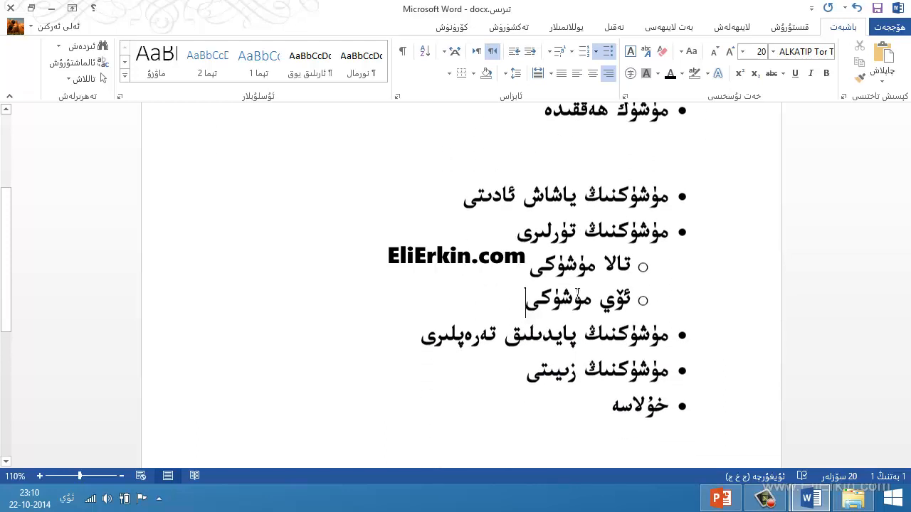
{"action": "scroll", "coordinate": [580, 299], "scroll_direction": "down", "scroll_amount": 3}
{"action": "scroll", "coordinate": [583, 313], "scroll_direction": "up", "scroll_amount": 3}
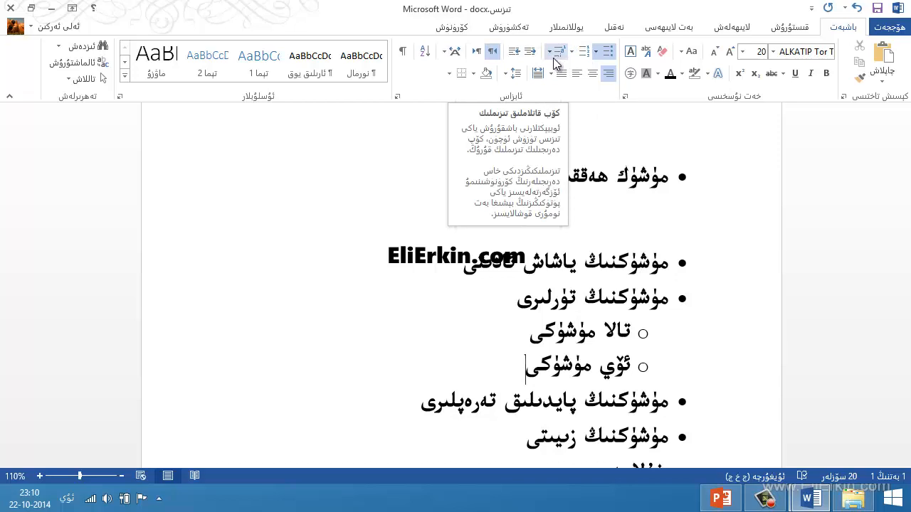
Change the bullet symbol of all first-level list items to the arrowhead (➢).
{"action": "left_click", "coordinate": [680, 275]}
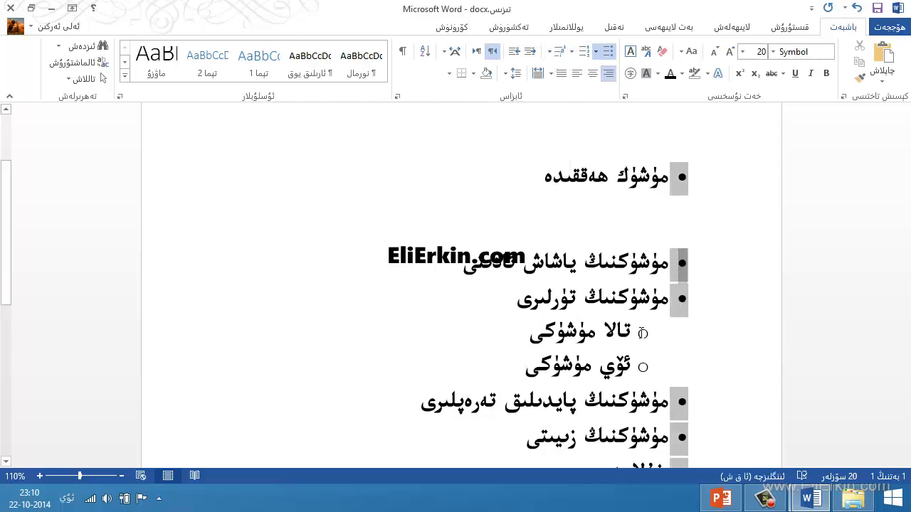
{"action": "left_click", "coordinate": [642, 332]}
{"action": "left_click", "coordinate": [668, 266]}
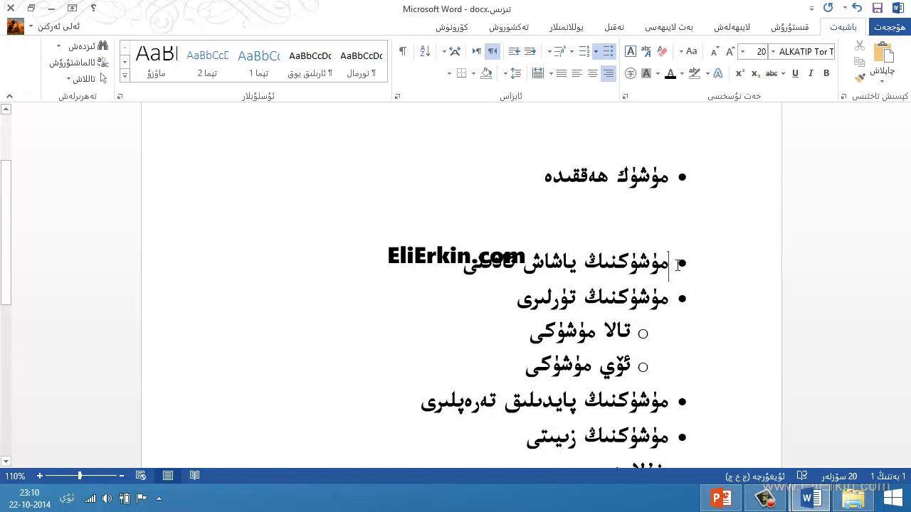
{"action": "left_click", "coordinate": [682, 178]}
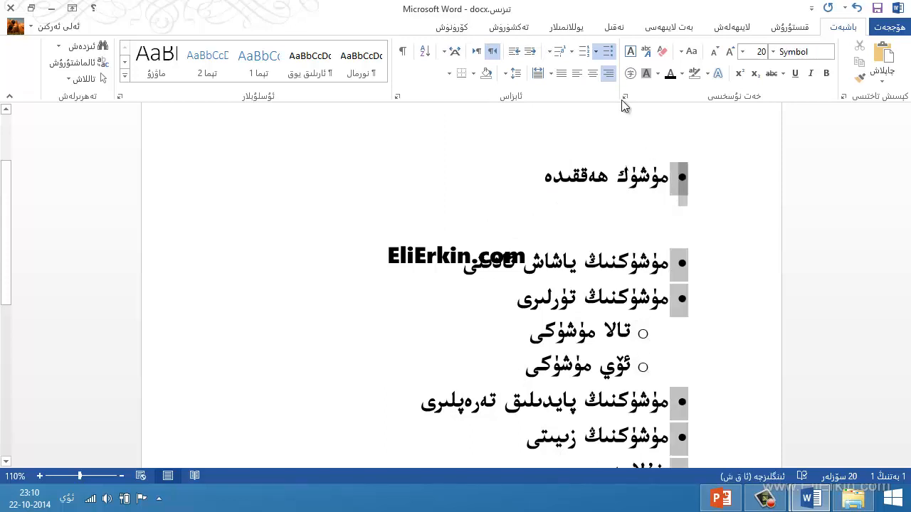
{"action": "left_click", "coordinate": [595, 52]}
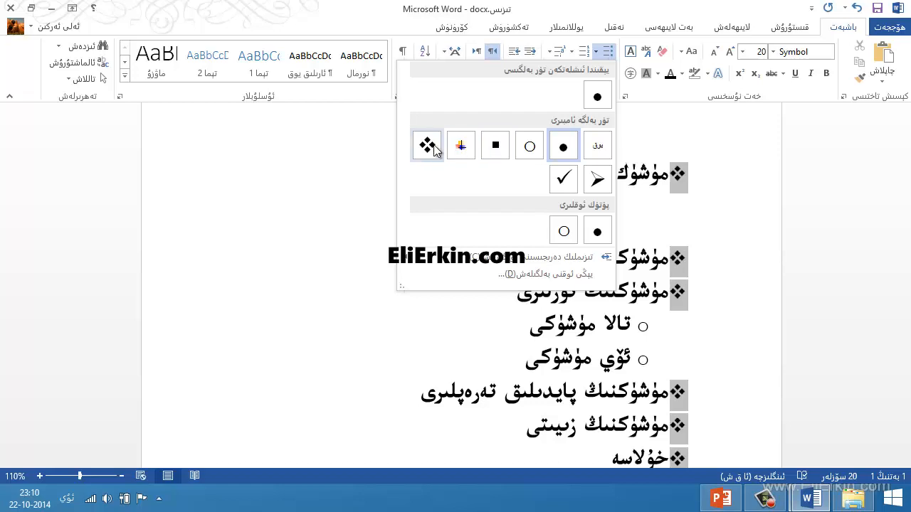
{"action": "left_click", "coordinate": [600, 182]}
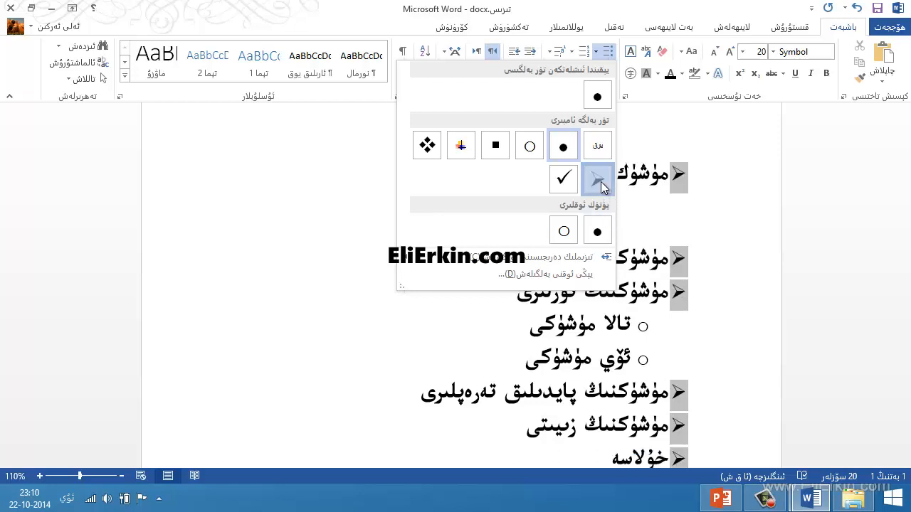
Change the bullets of the second-level items "تالا مۈشۈكى" and "ئۆي مۈشۈكى" to the solid square (▪).
{"action": "left_click", "coordinate": [643, 329]}
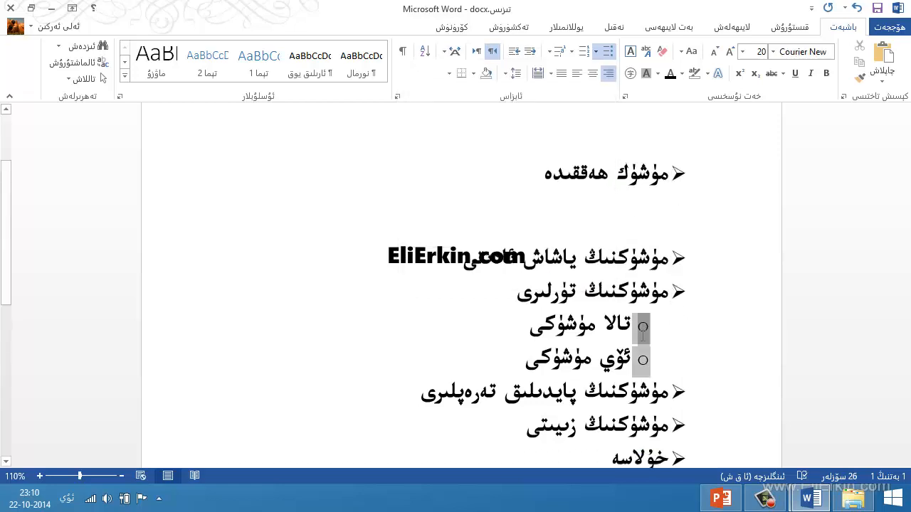
{"action": "left_click", "coordinate": [596, 52]}
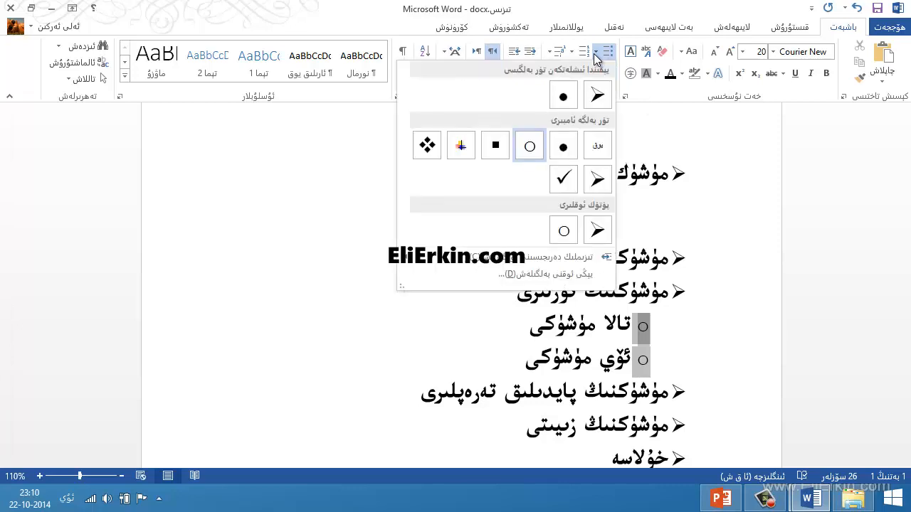
{"action": "left_click", "coordinate": [494, 148]}
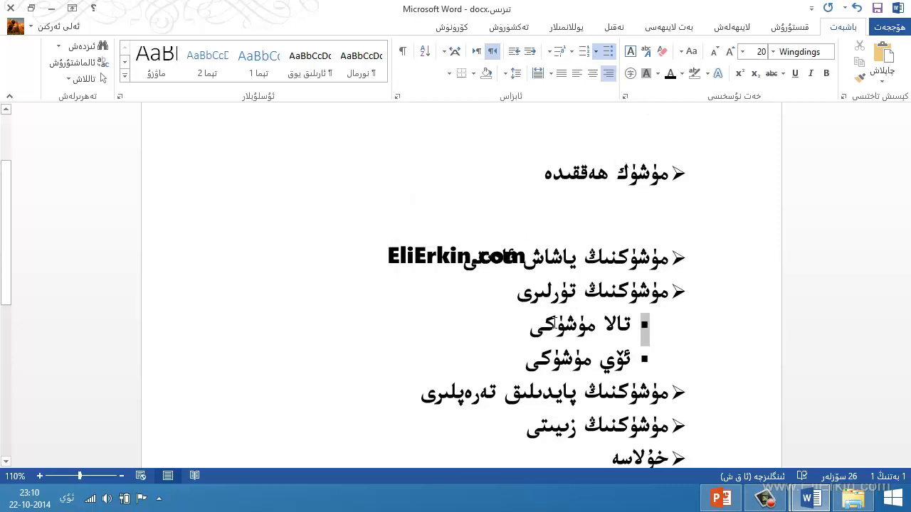
{"action": "left_click", "coordinate": [557, 334]}
{"action": "scroll", "coordinate": [569, 334], "scroll_direction": "down", "scroll_amount": 3}
{"action": "scroll", "coordinate": [604, 332], "scroll_direction": "up", "scroll_amount": 5}
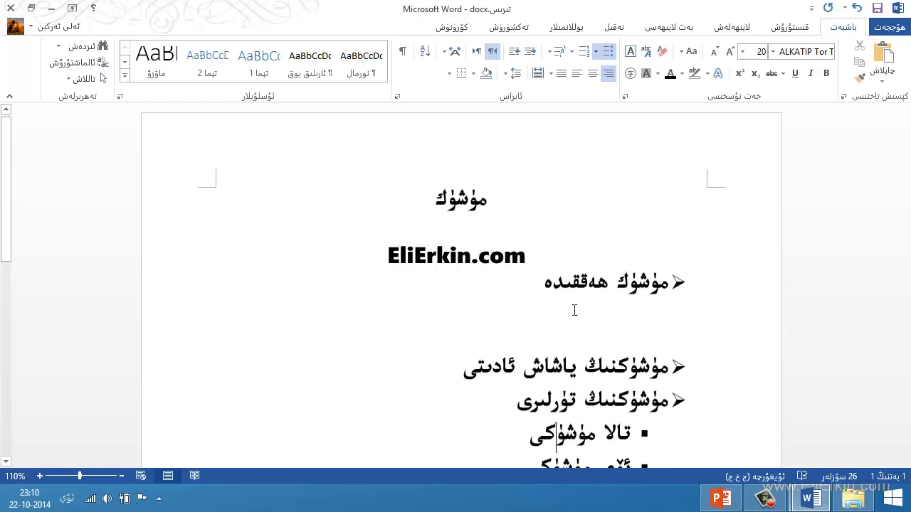
End the bulleted list after "خۇلاسە", leave blank space below it and start a numbered list there.
{"action": "scroll", "coordinate": [575, 311], "scroll_direction": "down", "scroll_amount": 4}
{"action": "left_click", "coordinate": [621, 309]}
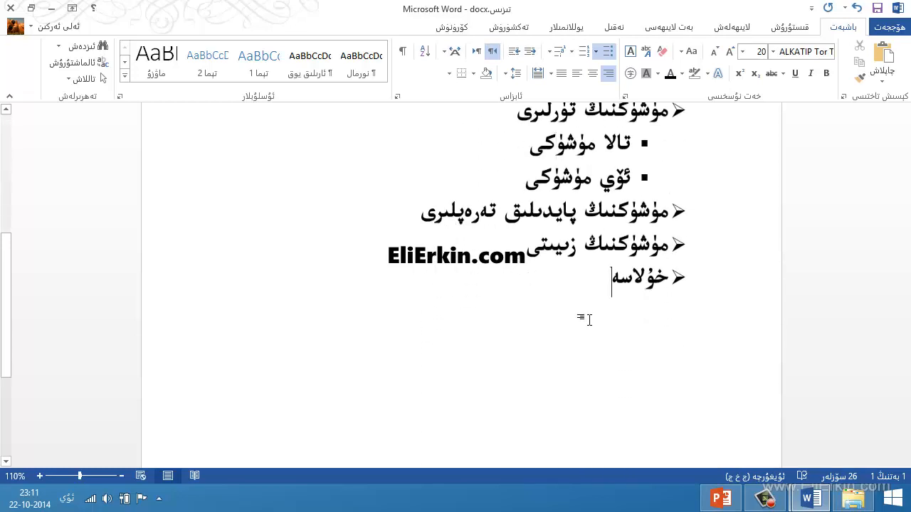
{"action": "key", "text": "Return"}
{"action": "key", "text": "Return"}
{"action": "key", "text": "Return"}
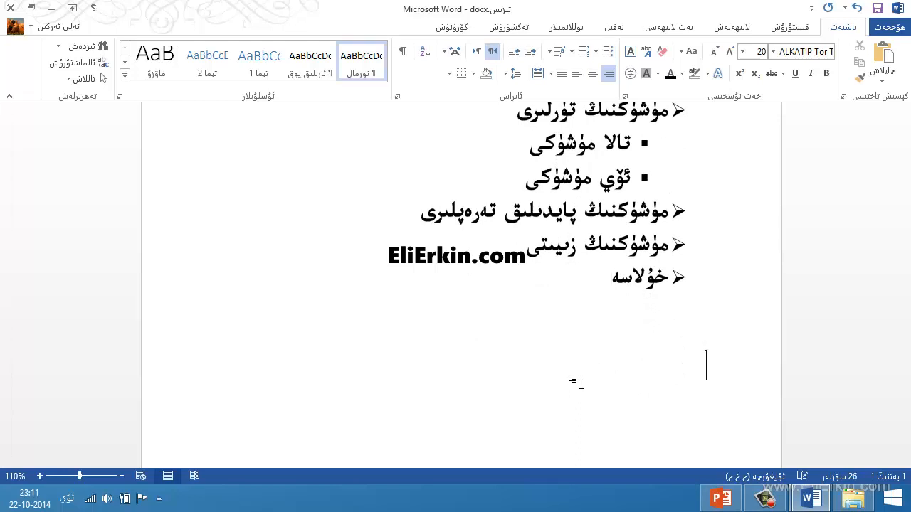
{"action": "left_click", "coordinate": [588, 58]}
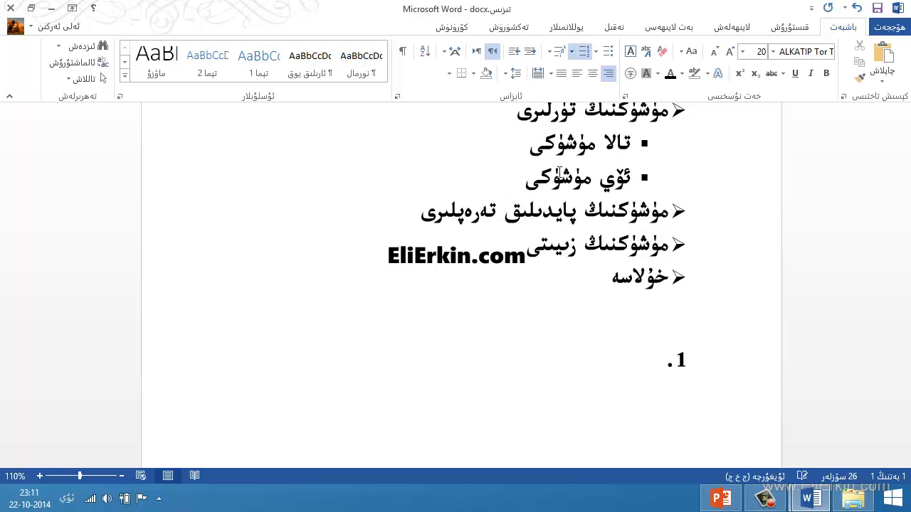
{"action": "scroll", "coordinate": [580, 381], "scroll_direction": "down", "scroll_amount": 3}
{"action": "scroll", "coordinate": [580, 381], "scroll_direction": "up", "scroll_amount": 2}
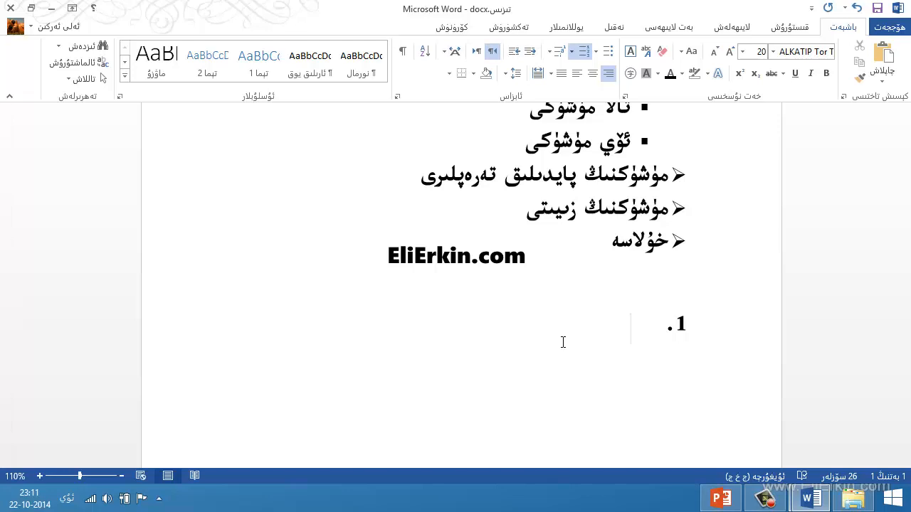
Enter "ئاسمان", "زىمىن" and "دېڭىز" as the first three items of the numbered list.
{"action": "type", "text": "ئاسمان"}
{"action": "key", "text": "Return"}
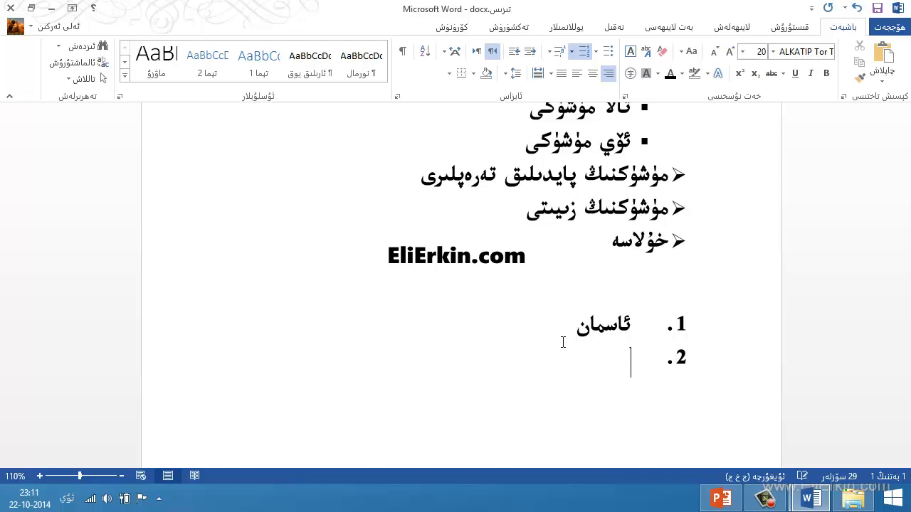
{"action": "type", "text": "زېمىن"}
{"action": "key", "text": "Return"}
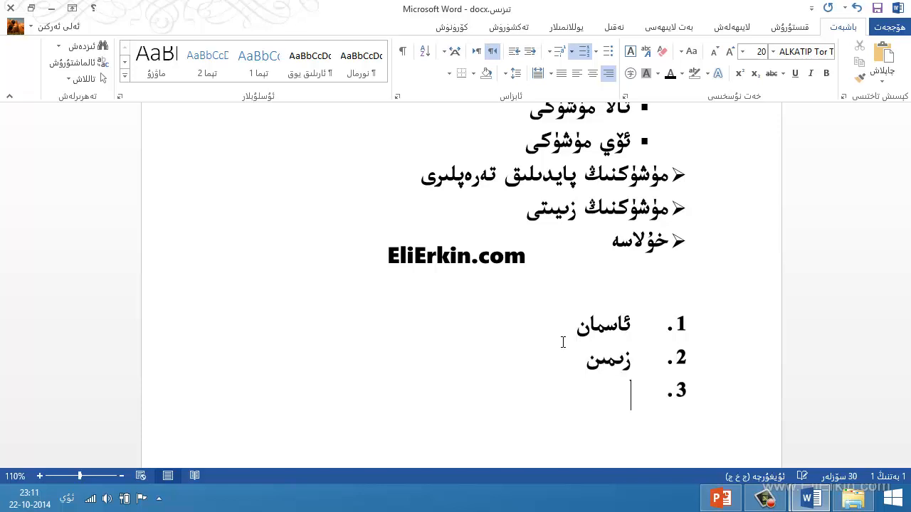
{"action": "type", "text": "دېڭىز"}
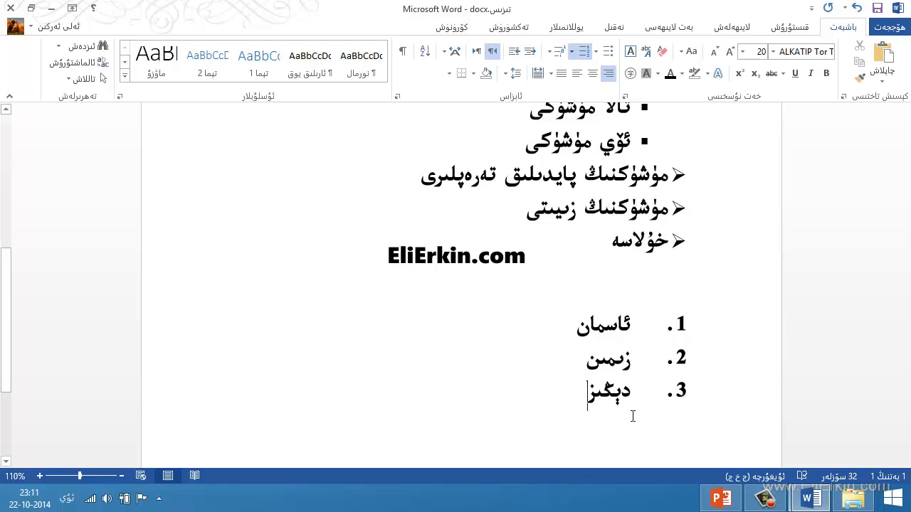
{"action": "left_click", "coordinate": [663, 329]}
{"action": "scroll", "coordinate": [650, 392], "scroll_direction": "down", "scroll_amount": 3}
{"action": "scroll", "coordinate": [649, 392], "scroll_direction": "up", "scroll_amount": 3}
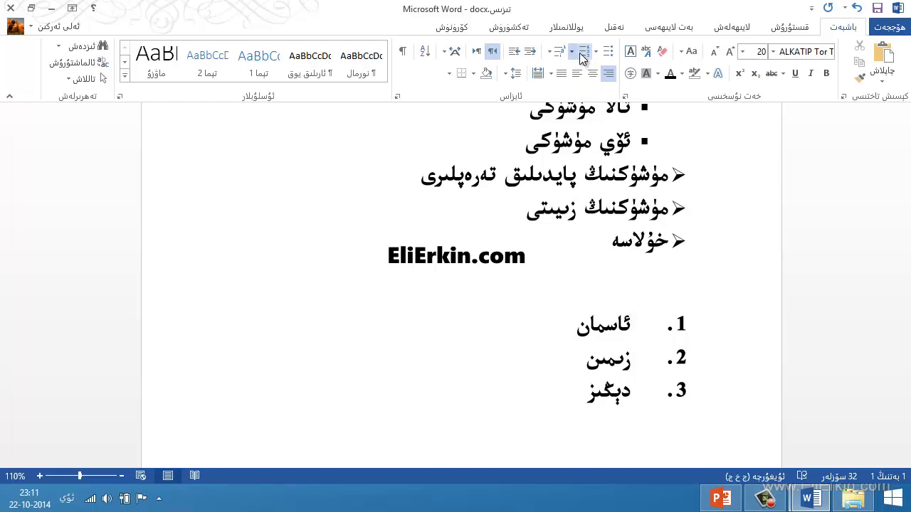
End the numbered list after "دېڭىز" and enter "1." and "2." as plain text on separate lines below it.
{"action": "scroll", "coordinate": [565, 324], "scroll_direction": "down", "scroll_amount": 2}
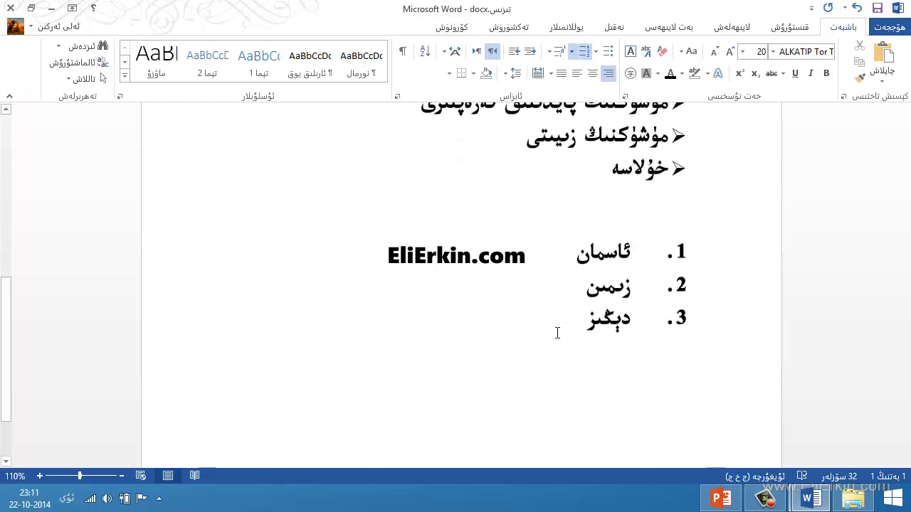
{"action": "key", "text": "Return"}
{"action": "key", "text": "Return"}
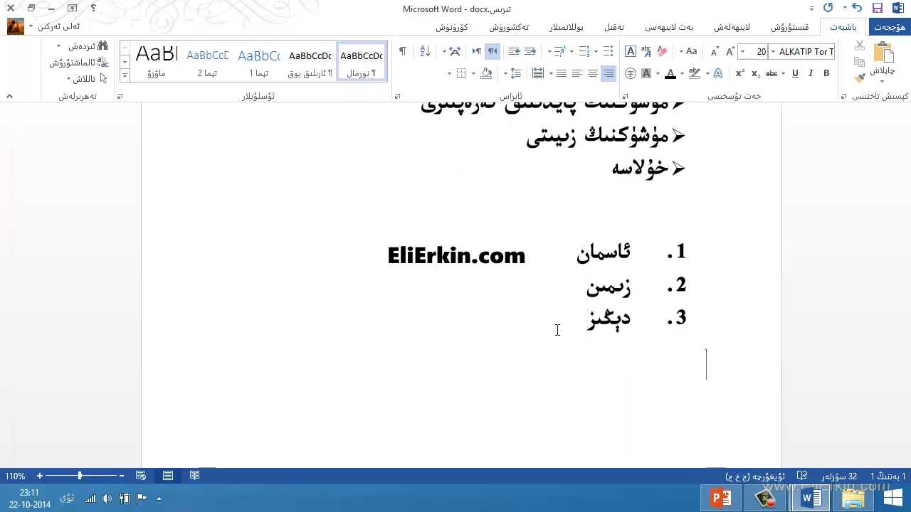
{"action": "type", "text": "1."}
{"action": "key", "text": "Return"}
{"action": "type", "text": "2."}
{"action": "key", "text": "Return"}
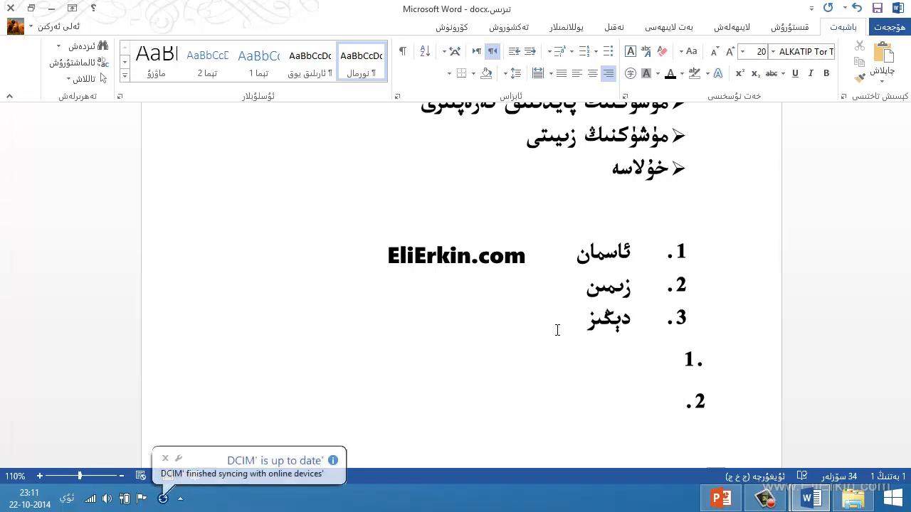
Delete the two manually entered number lines below the numbered list.
{"action": "scroll", "coordinate": [626, 197], "scroll_direction": "down", "scroll_amount": 2}
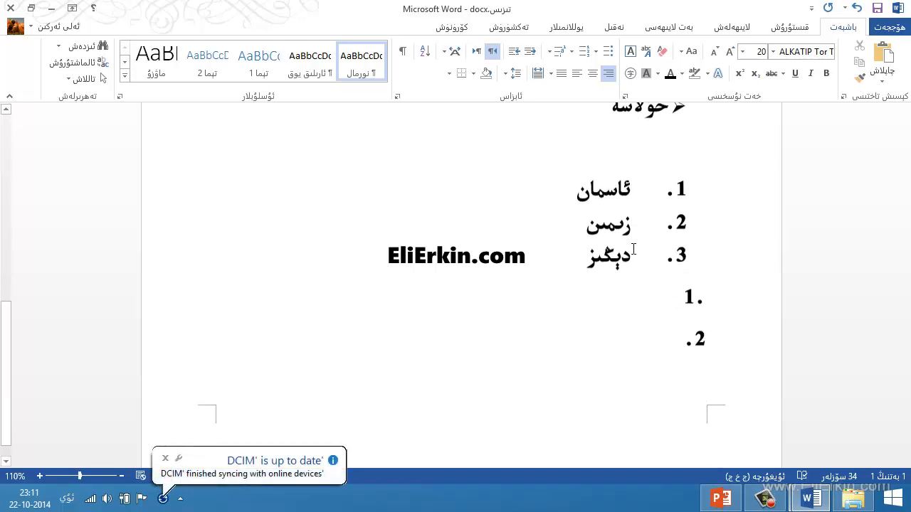
{"action": "left_click", "coordinate": [698, 331]}
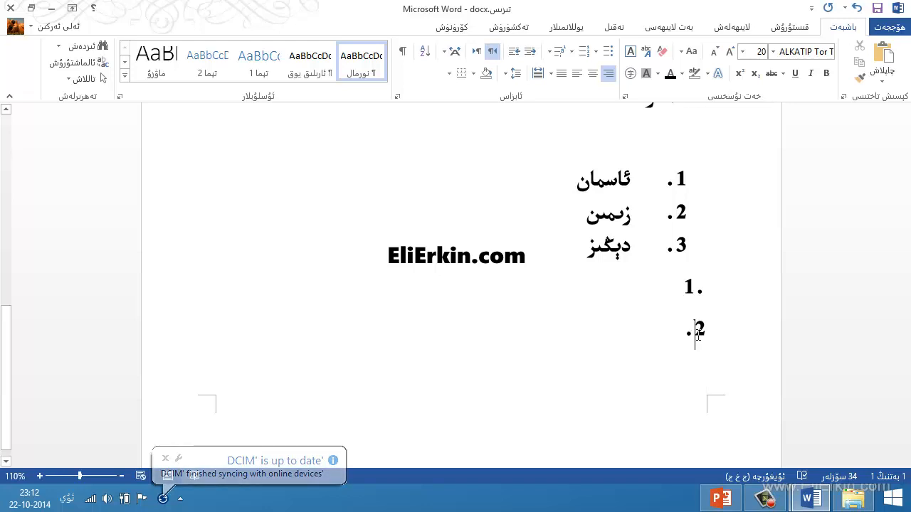
{"action": "left_click_drag", "start_coordinate": [704, 329], "coordinate": [698, 299]}
{"action": "left_click", "coordinate": [687, 339]}
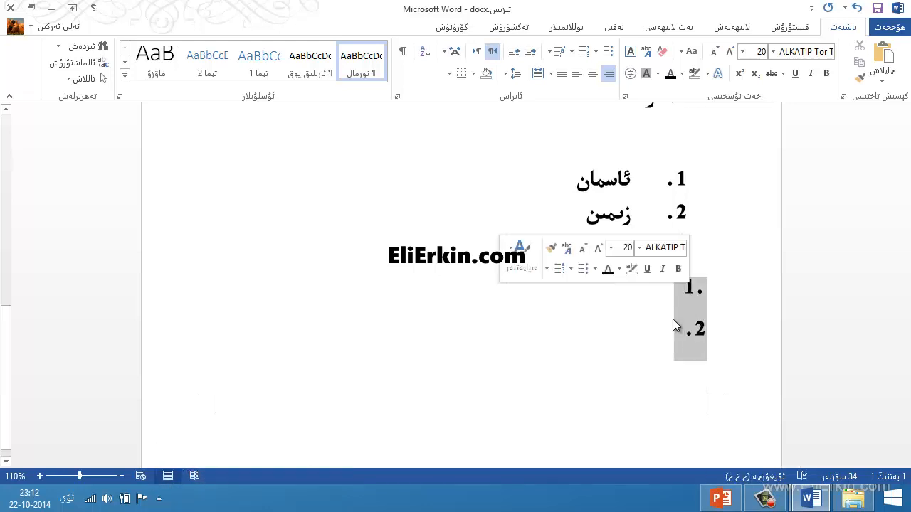
{"action": "key", "text": "Delete"}
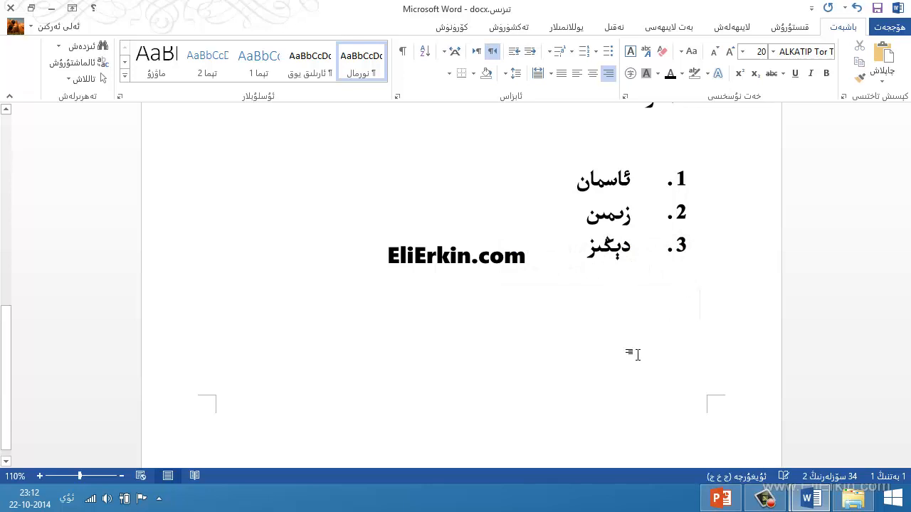
Insert a new numbered item "دەريا" directly after "ئاسمان".
{"action": "left_click", "coordinate": [668, 180]}
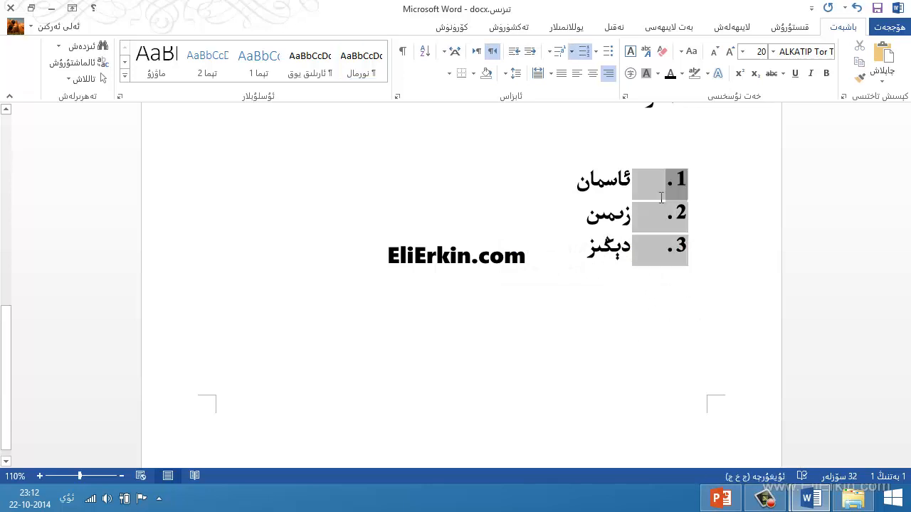
{"action": "left_click", "coordinate": [664, 215]}
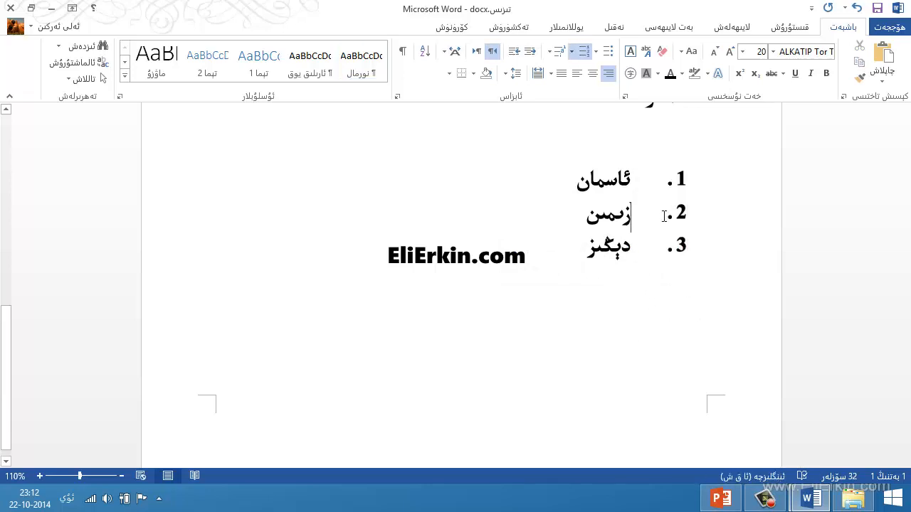
{"action": "left_click", "coordinate": [575, 180]}
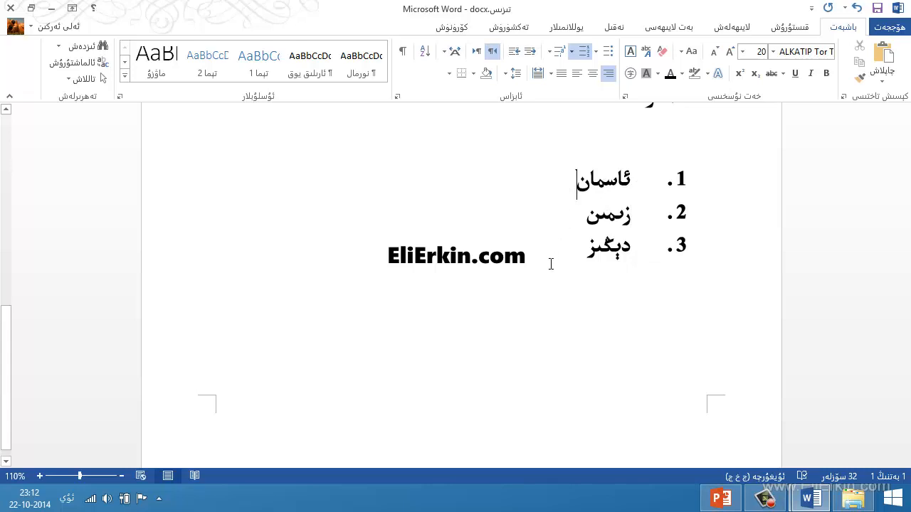
{"action": "key", "text": "Return"}
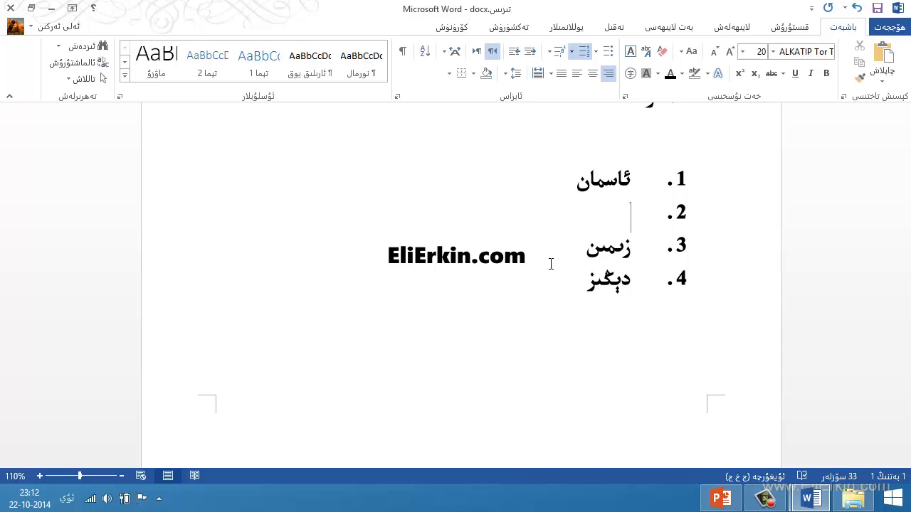
{"action": "type", "text": "دەريا"}
{"action": "scroll", "coordinate": [550, 264], "scroll_direction": "up", "scroll_amount": 2}
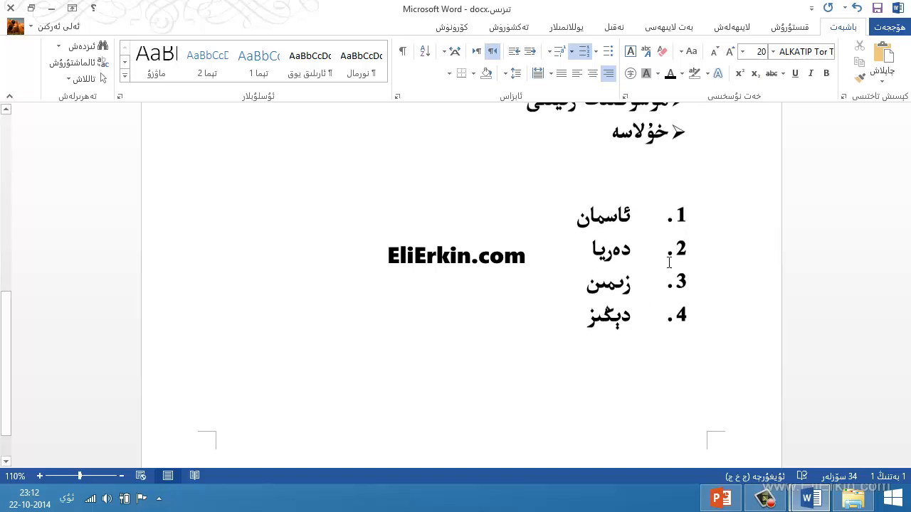
{"action": "scroll", "coordinate": [663, 274], "scroll_direction": "up", "scroll_amount": 6}
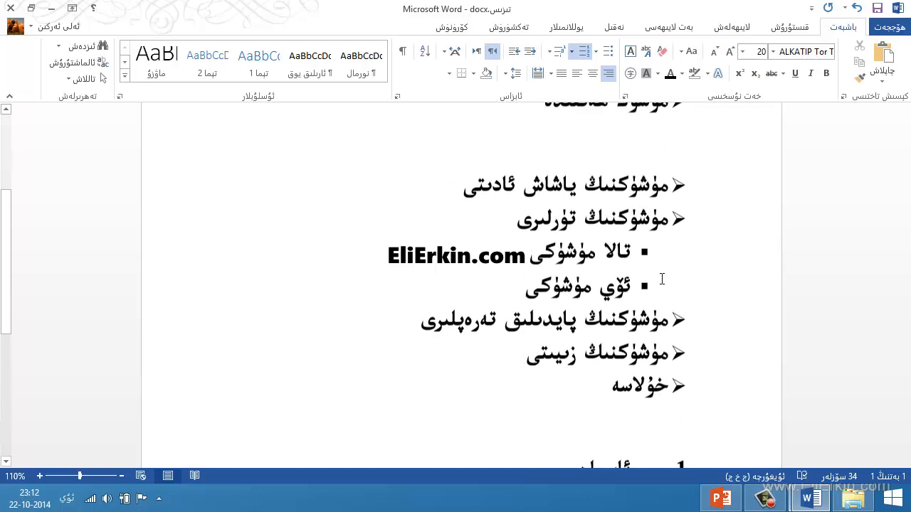
{"action": "scroll", "coordinate": [662, 280], "scroll_direction": "up", "scroll_amount": 4}
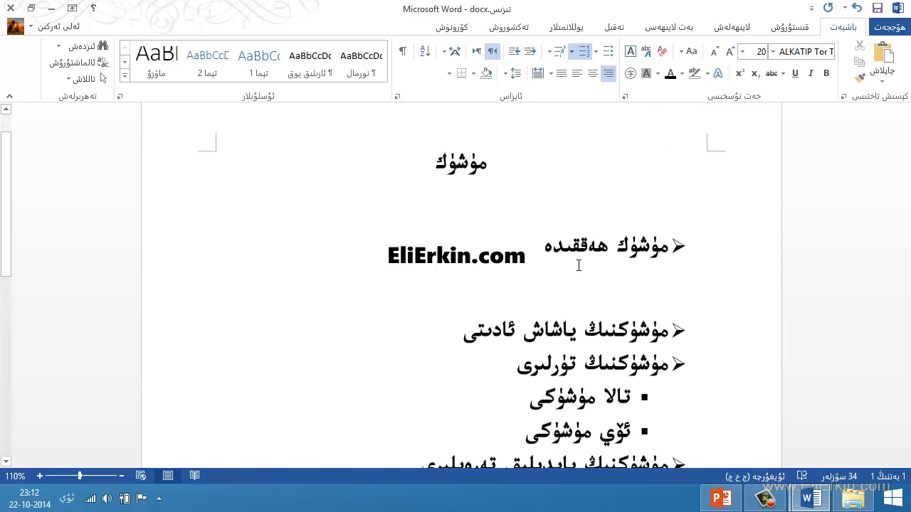